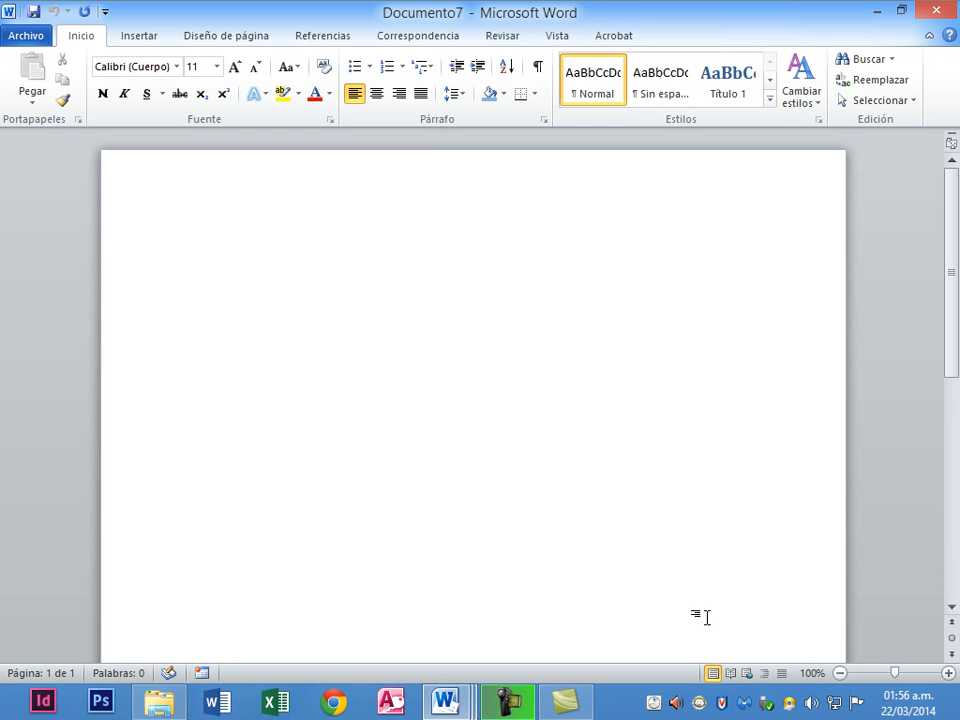
Turn on the Programador tab under Fichas principales in the ribbon customization settings.
left_click(17, 36)
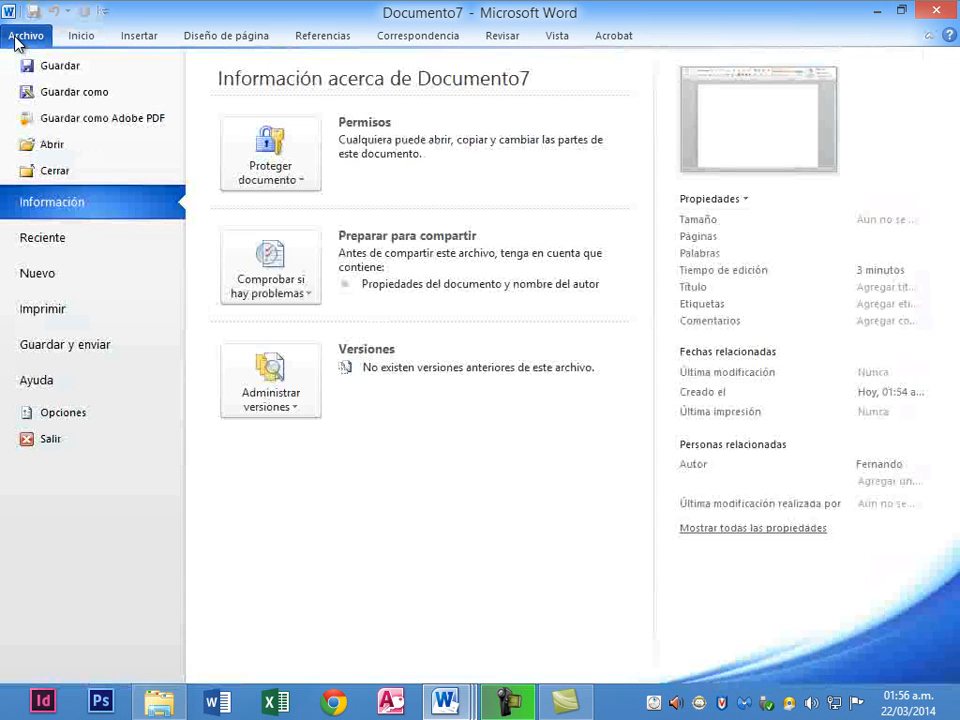
left_click(71, 420)
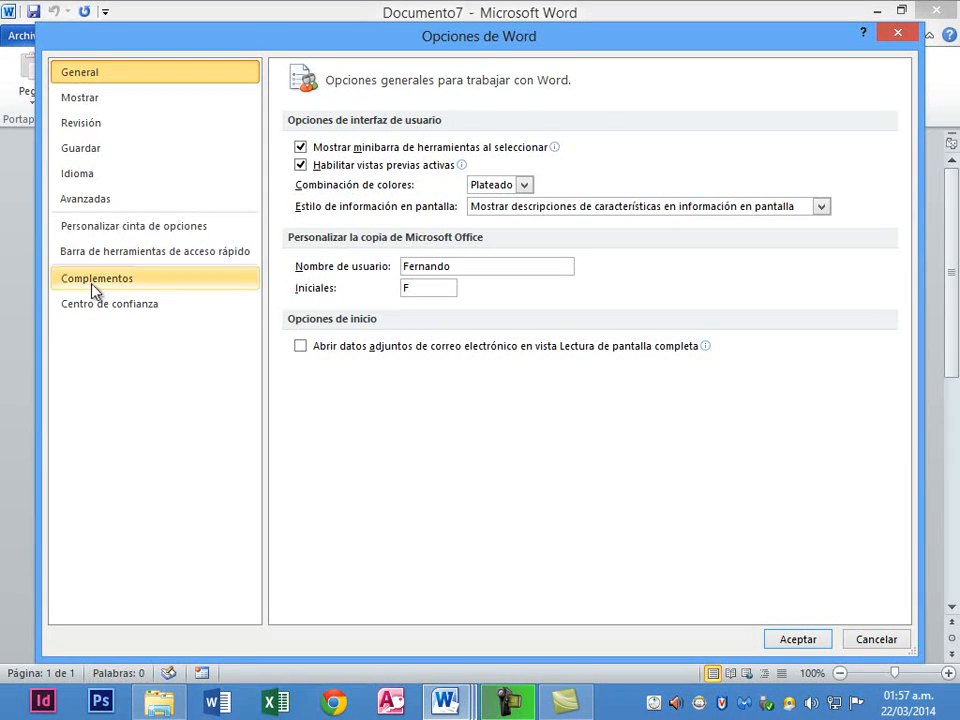
left_click(133, 230)
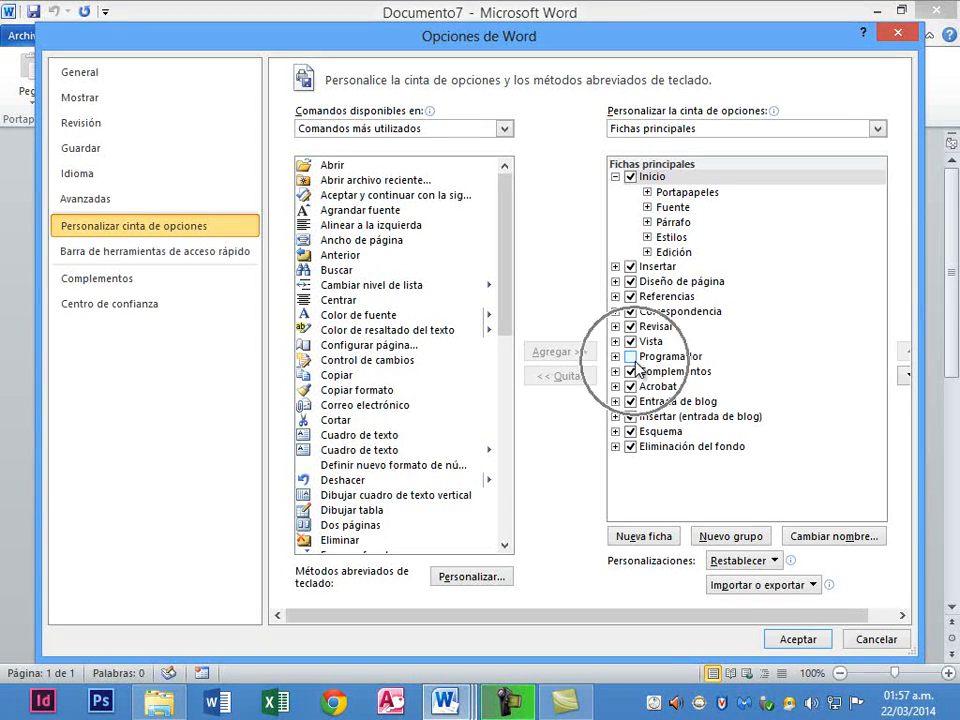
left_click(898, 36)
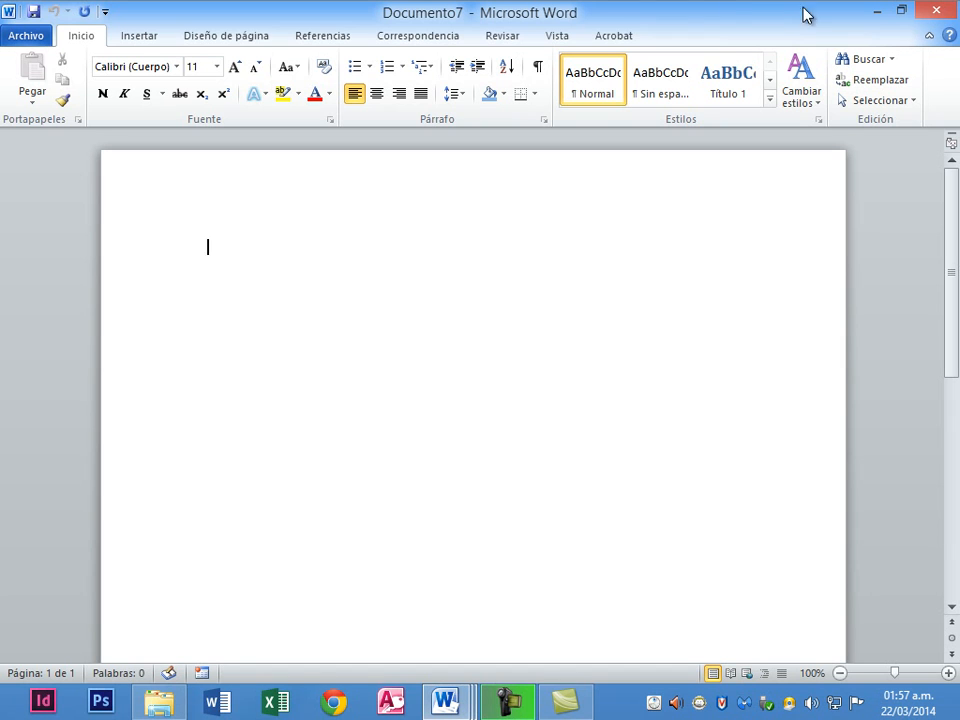
right_click(442, 38)
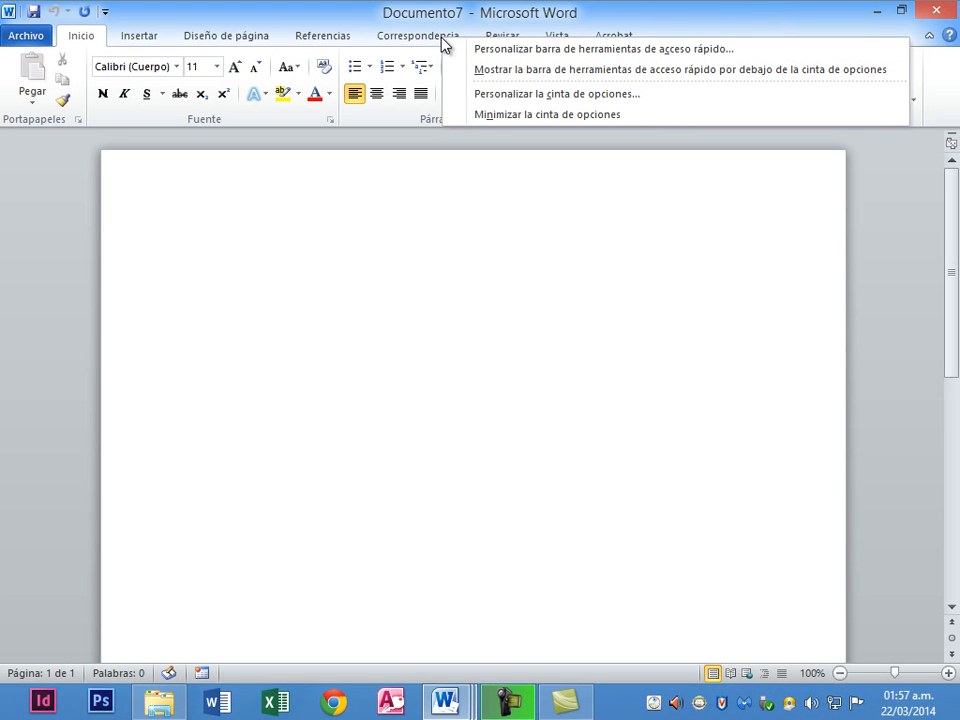
left_click(477, 98)
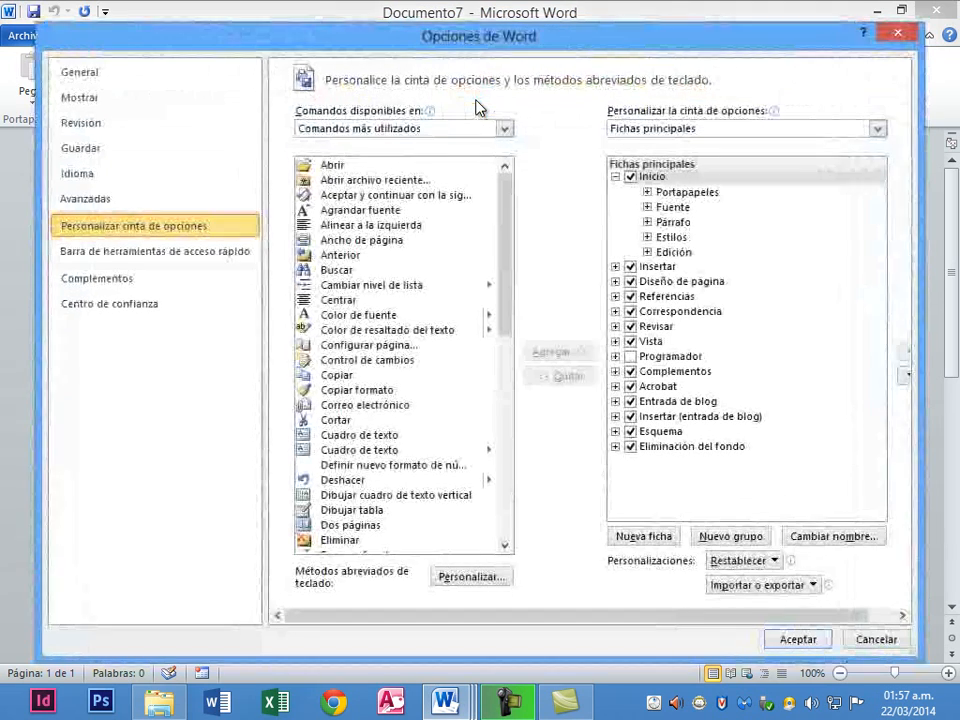
left_click(630, 357)
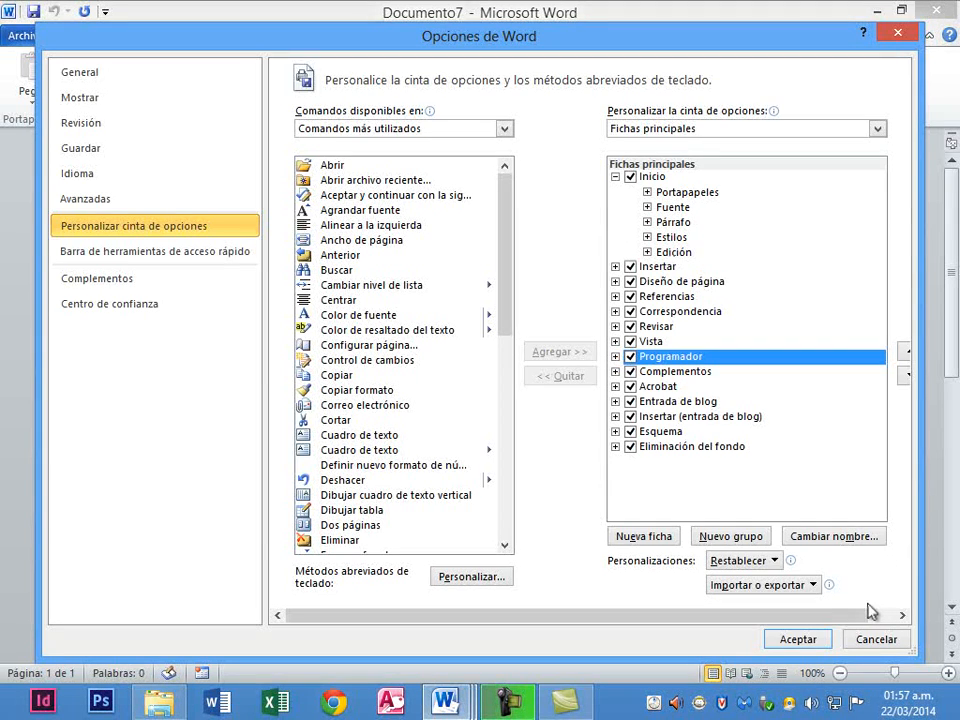
left_click(808, 641)
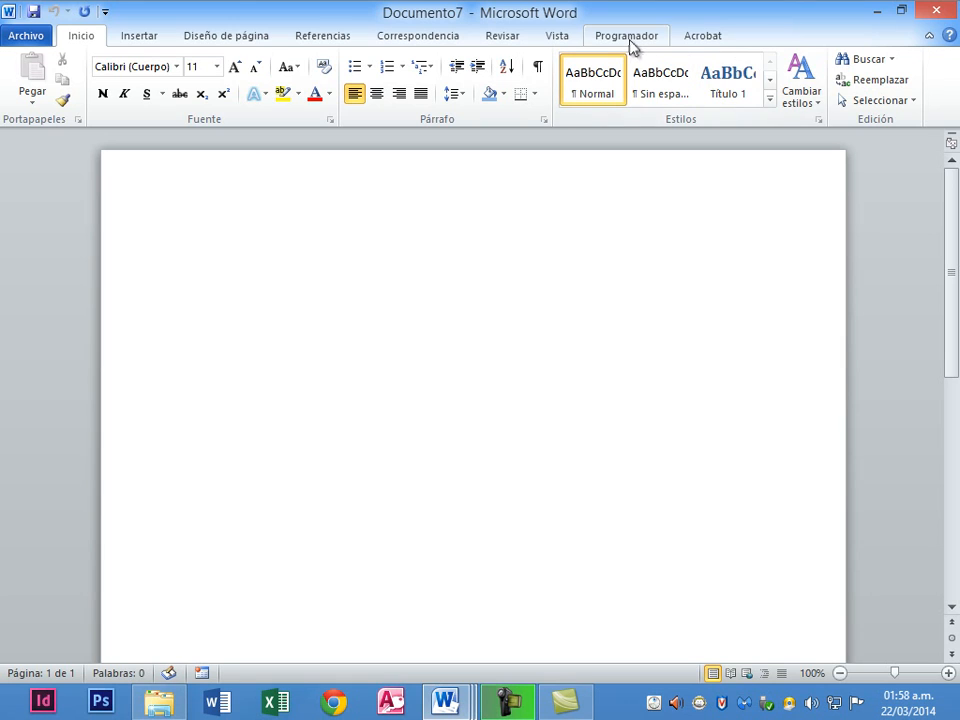
left_click(18, 40)
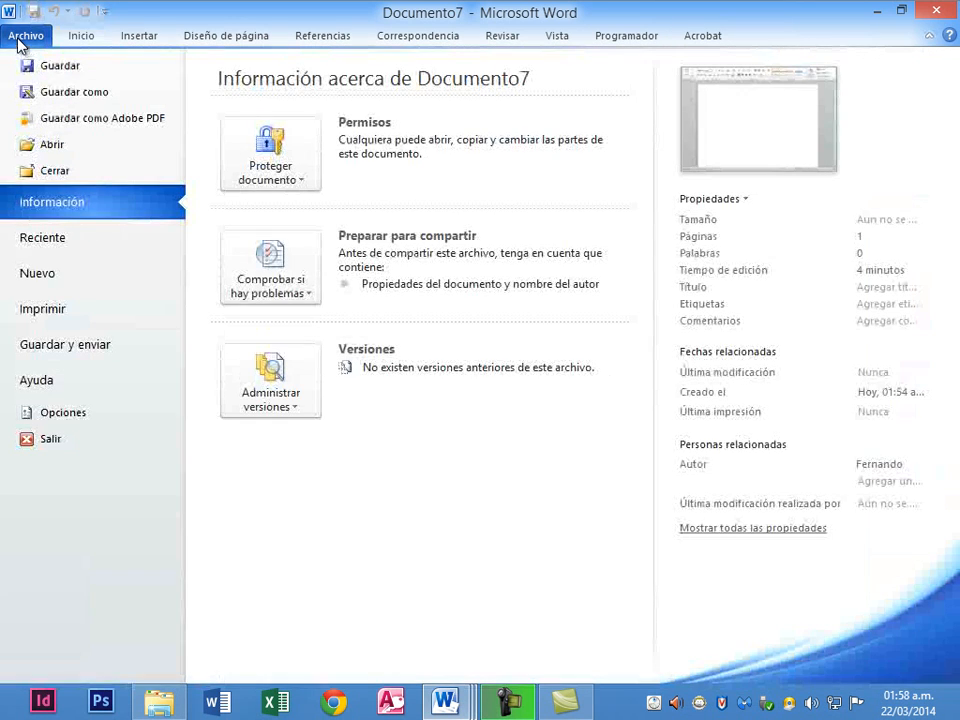
left_click(104, 413)
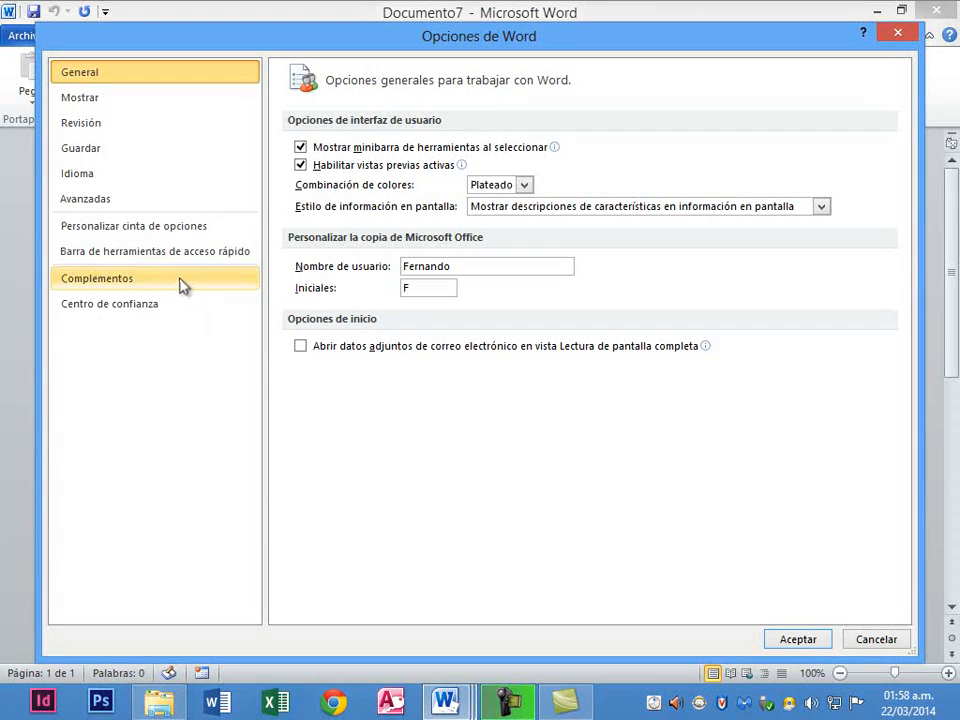
left_click(167, 228)
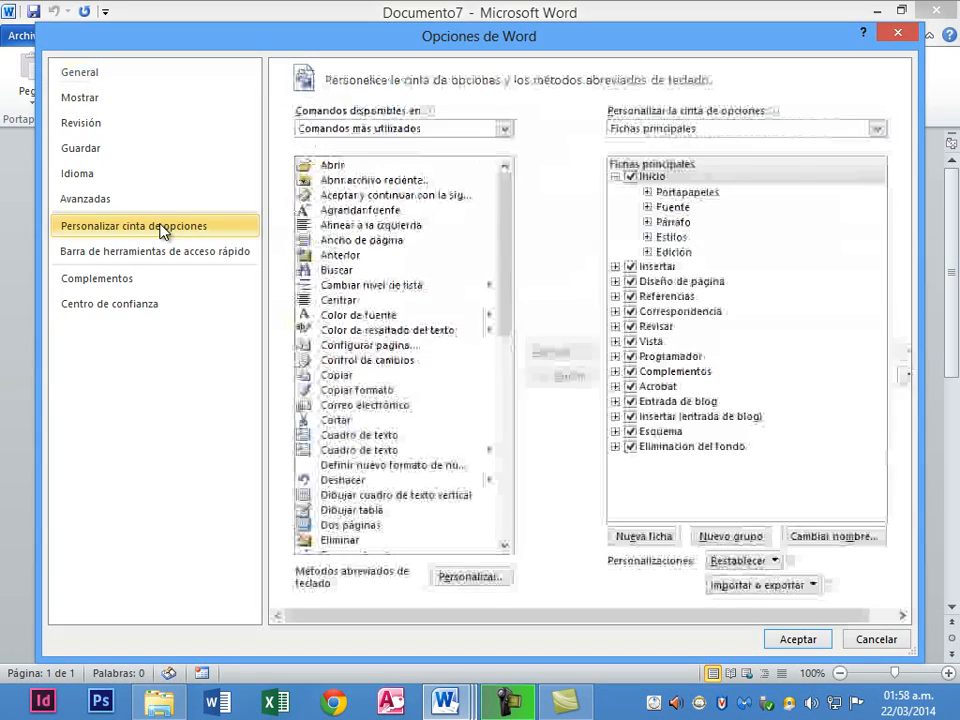
left_click(896, 34)
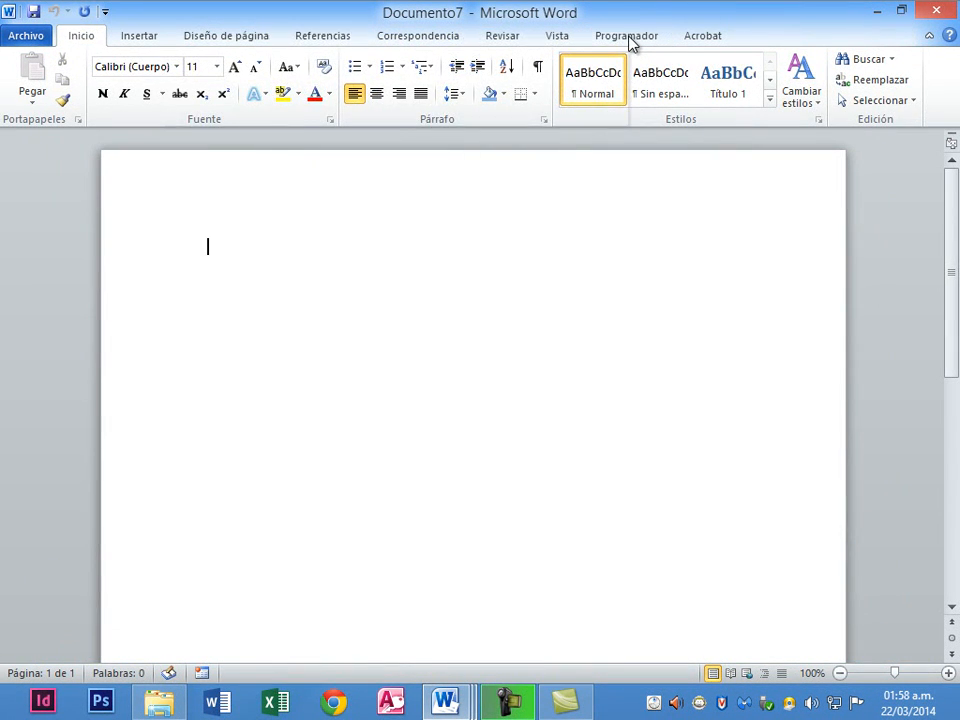
right_click(630, 42)
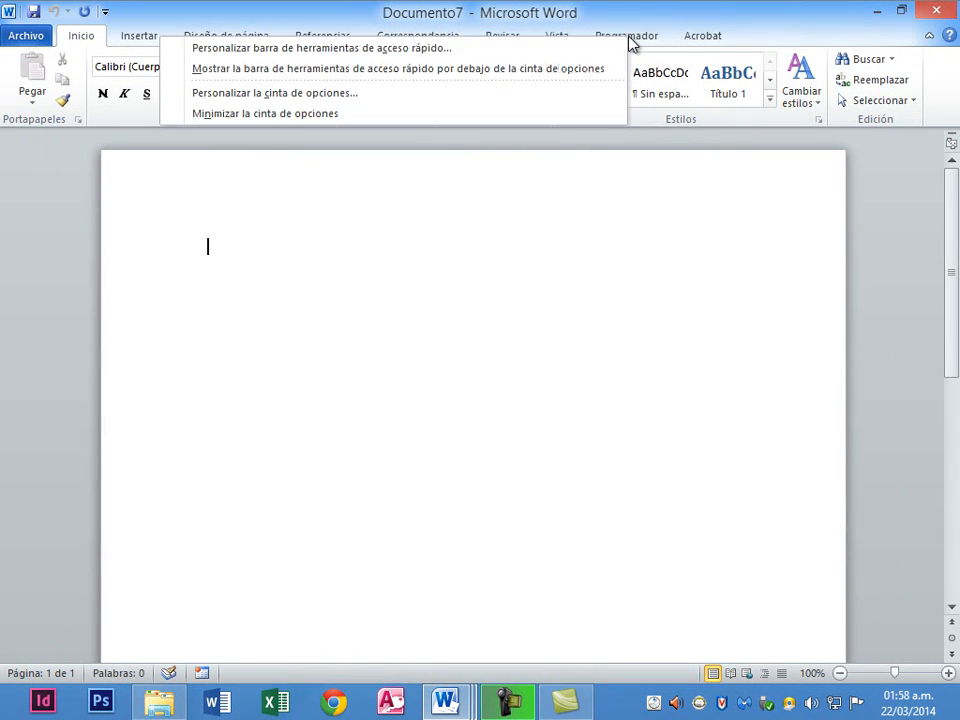
left_click(403, 92)
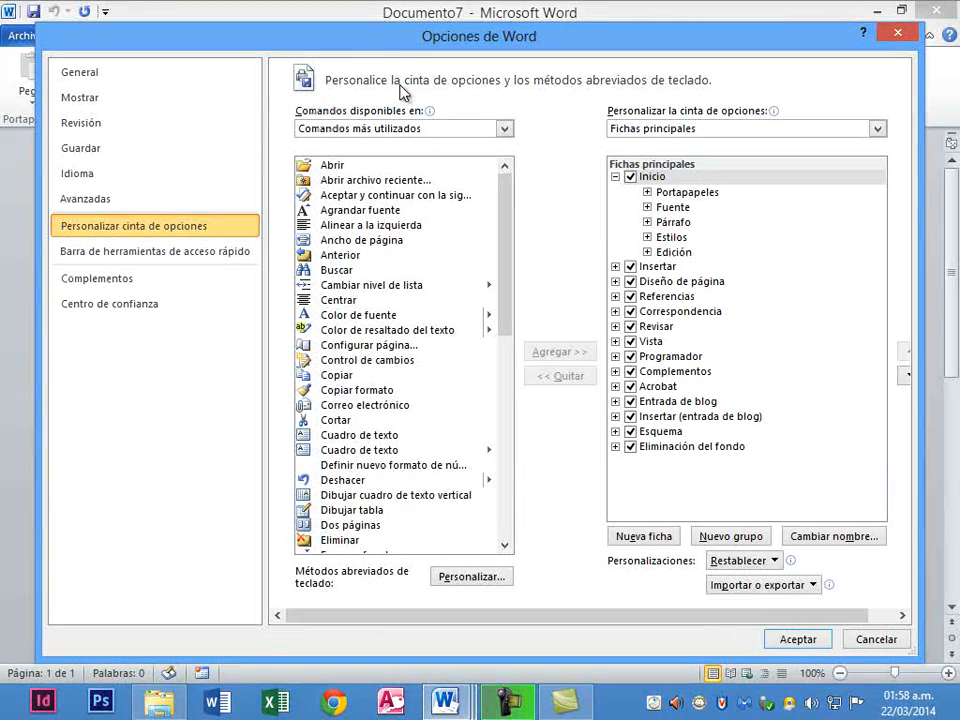
left_click(797, 640)
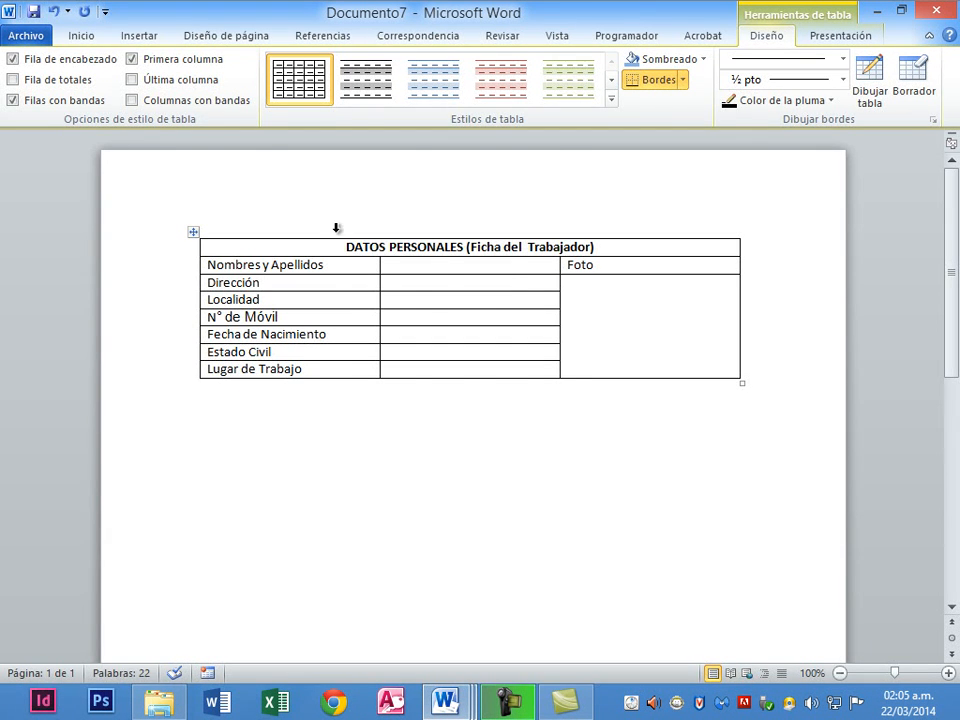
Download the Formulario de planeación de objetivos template from Formularios > Empresa as a new document.
left_click(24, 40)
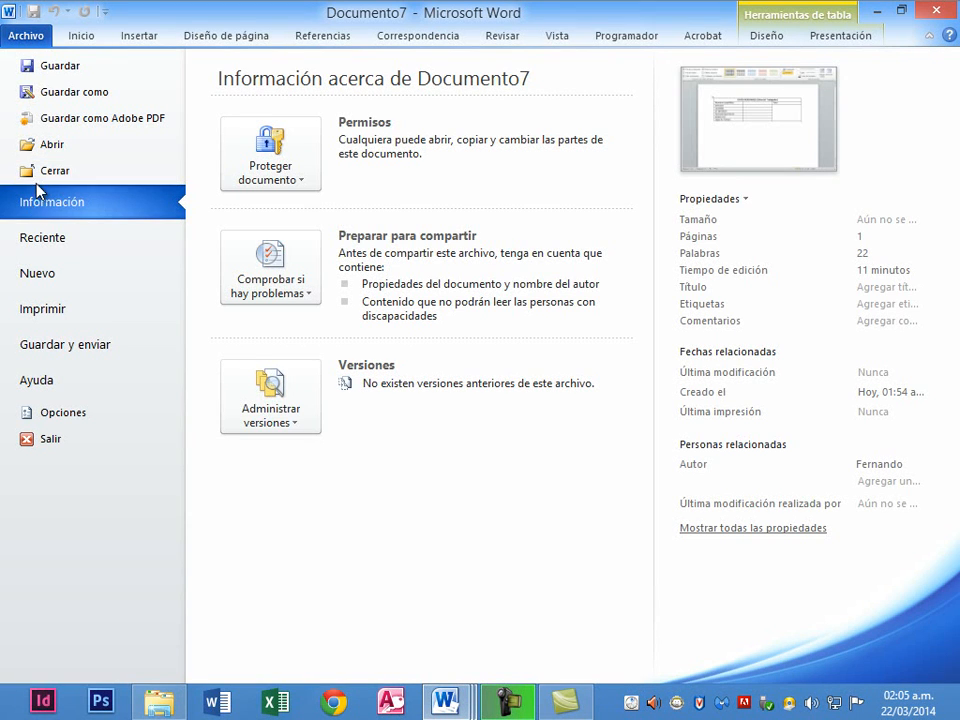
left_click(70, 271)
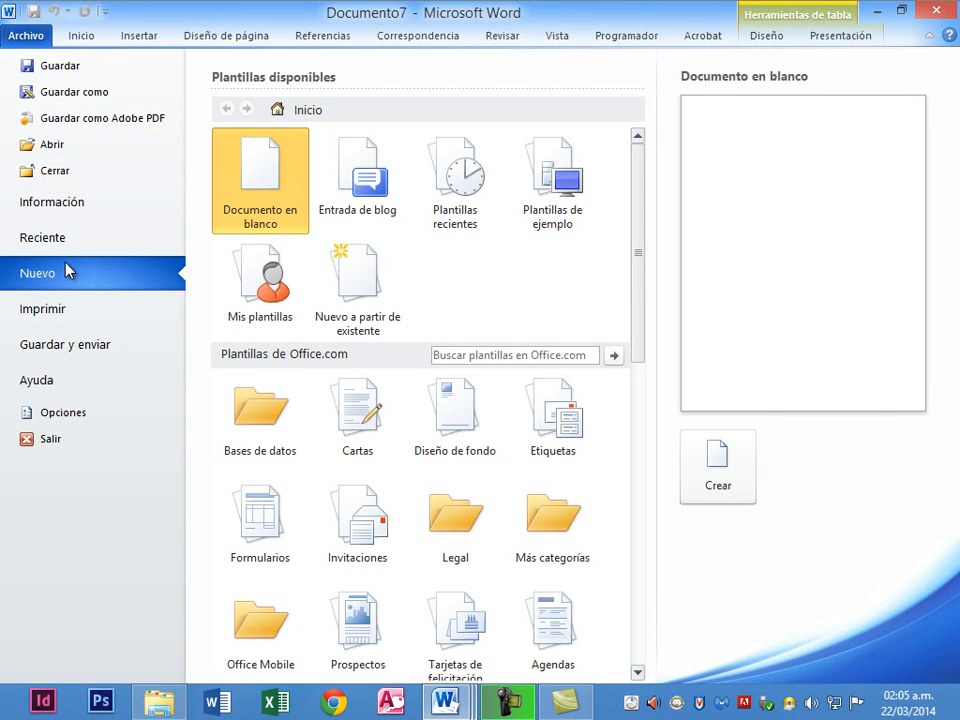
left_click(287, 523)
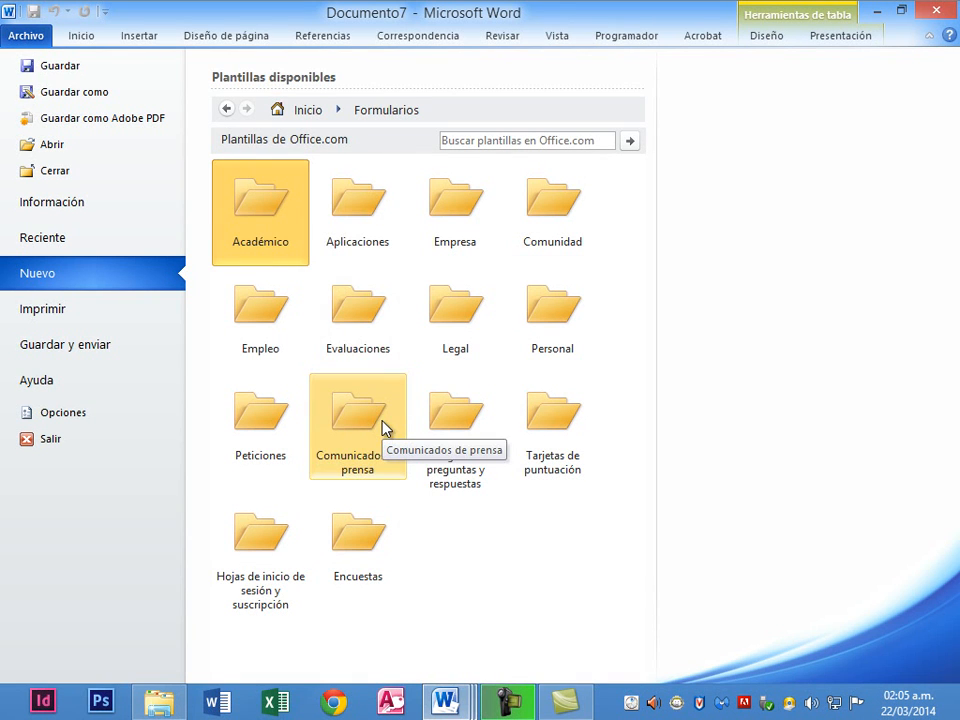
left_click(447, 209)
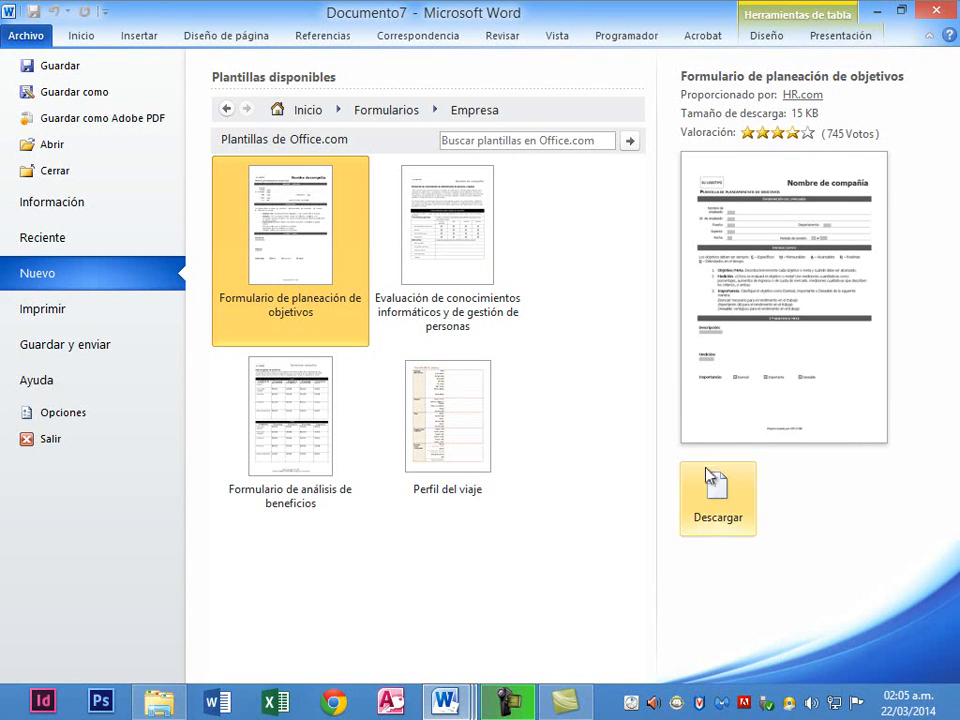
left_click(712, 516)
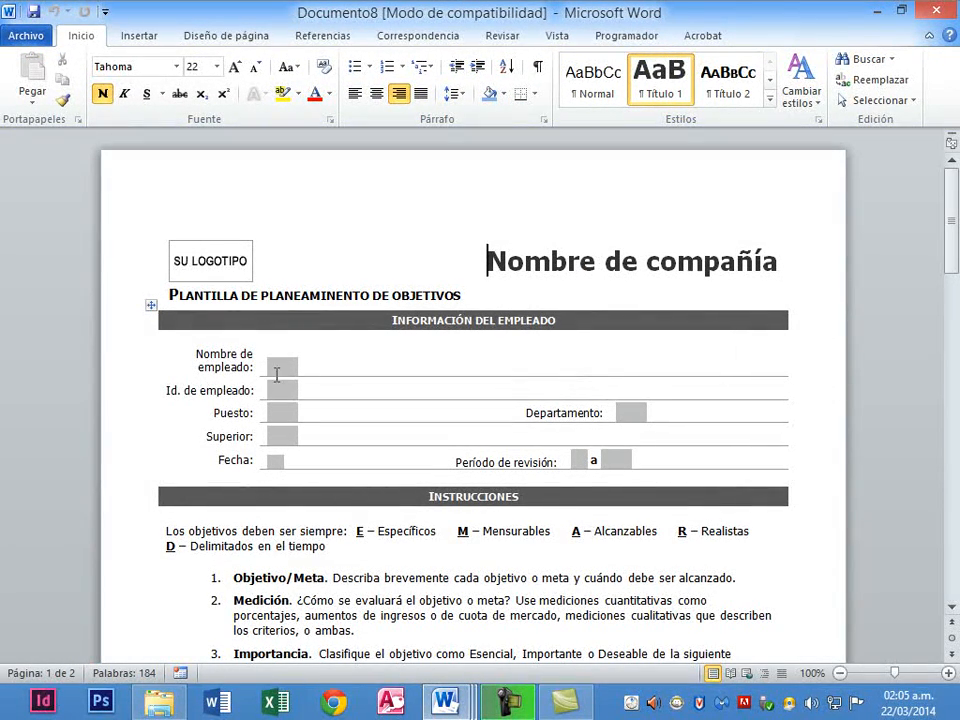
Scroll down to the 1º Objetivo o Meta section and select the Esencial checkbox field.
left_click(279, 370)
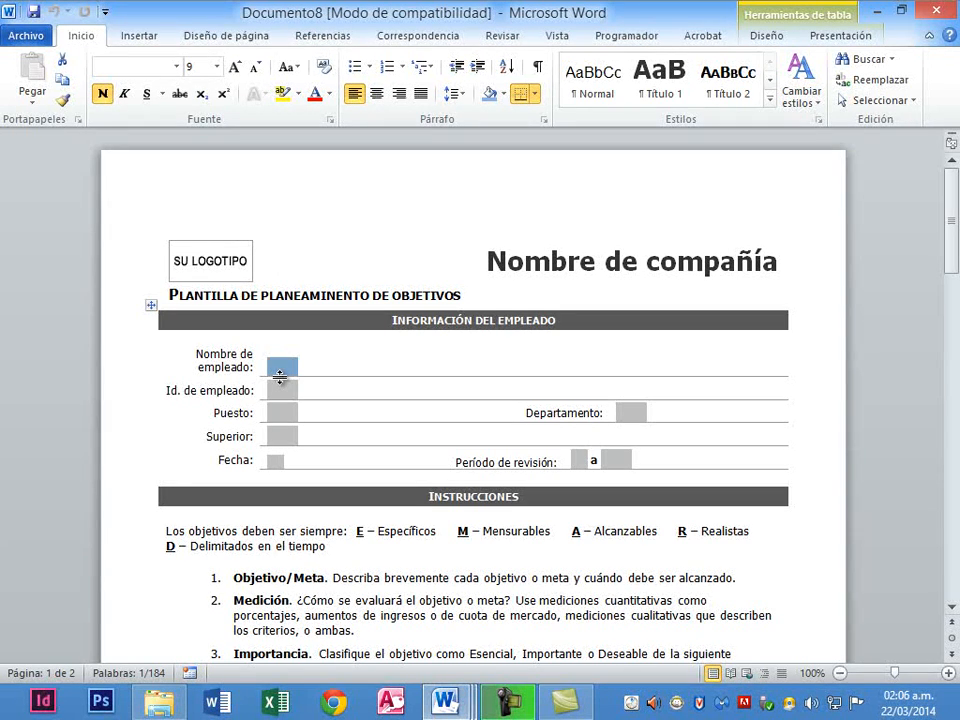
scroll(329, 278, "down", 1)
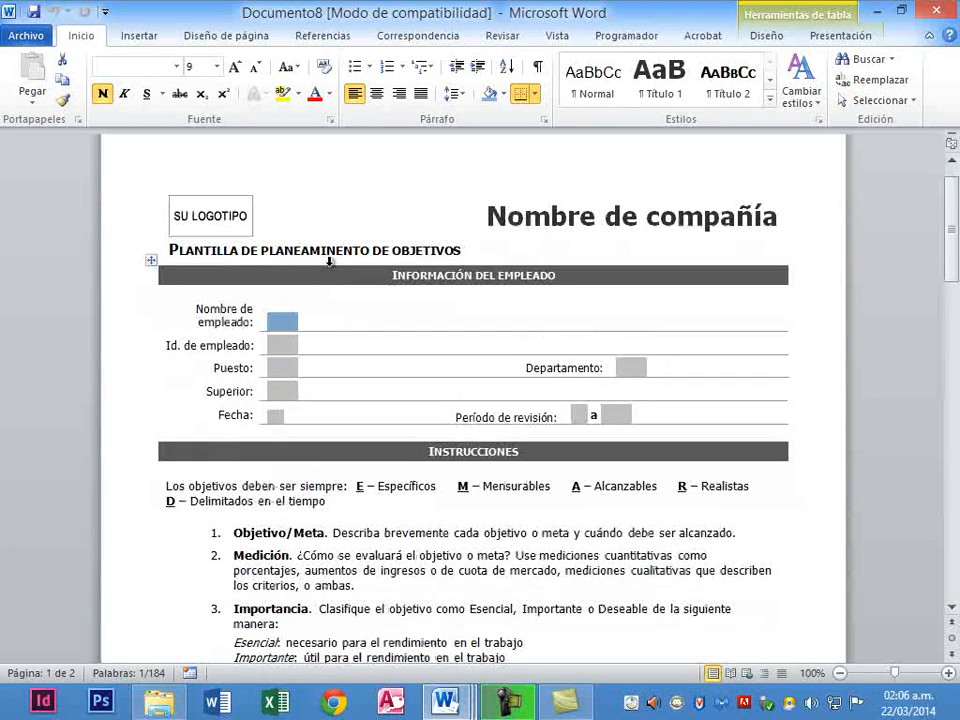
scroll(333, 258, "down", 7)
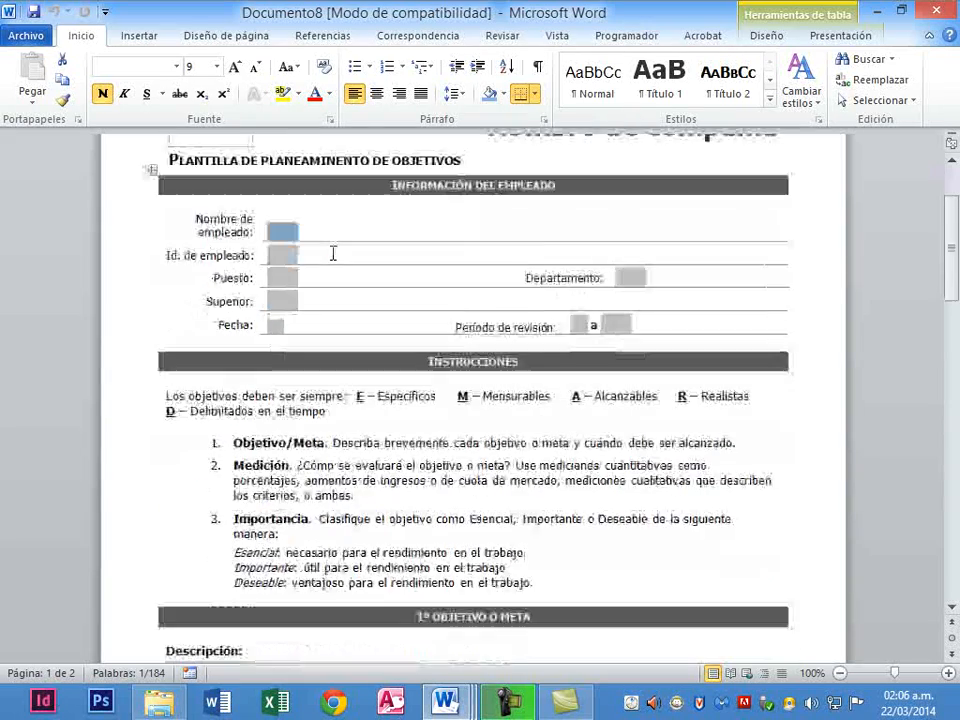
scroll(333, 250, "down", 2)
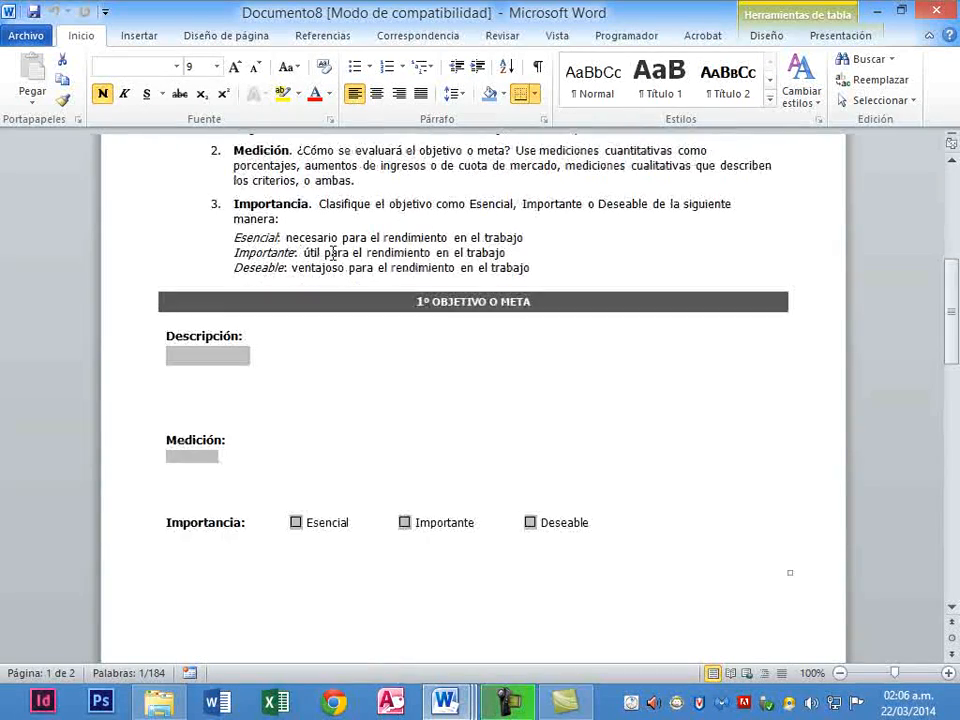
scroll(332, 253, "down", 2)
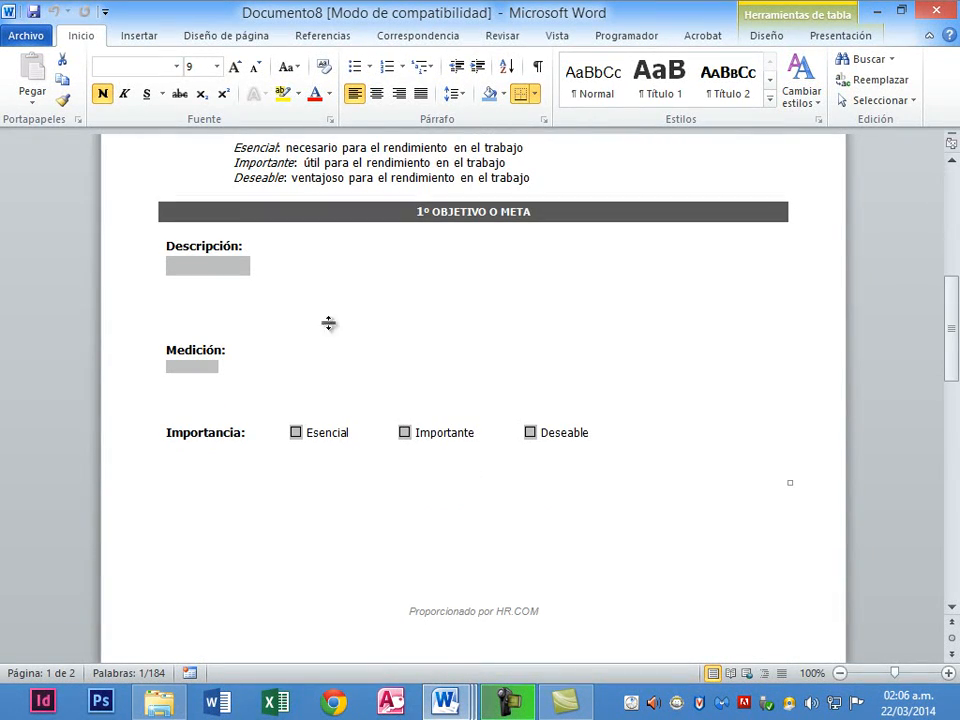
left_click(311, 437)
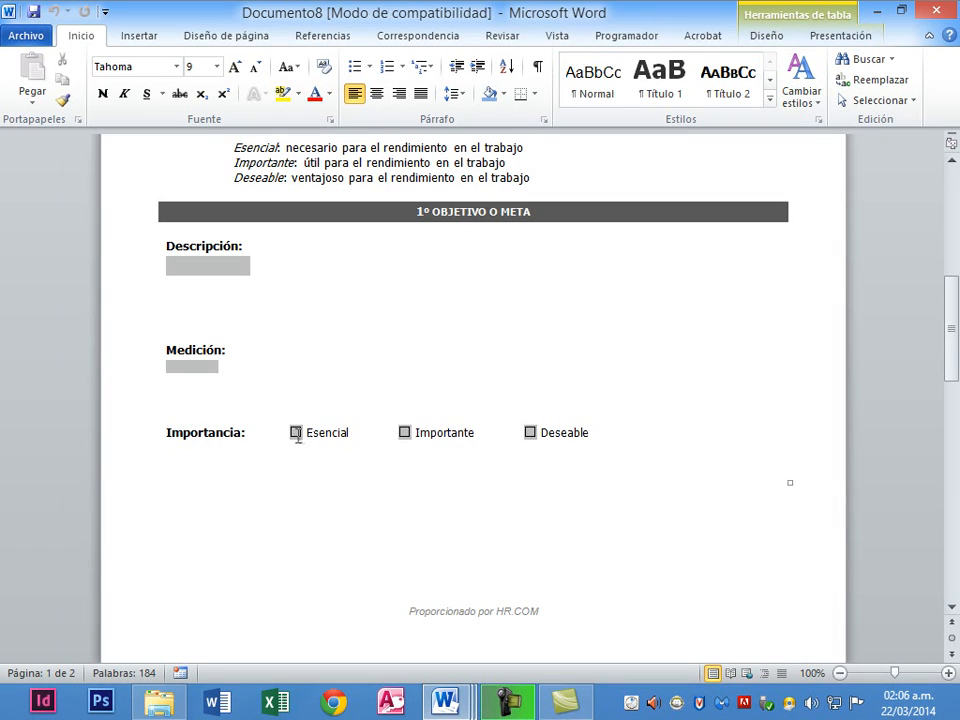
left_click(296, 433)
Review the Esencial checkbox's field options in Programador > Propiedades and cancel unchanged.
left_click(612, 40)
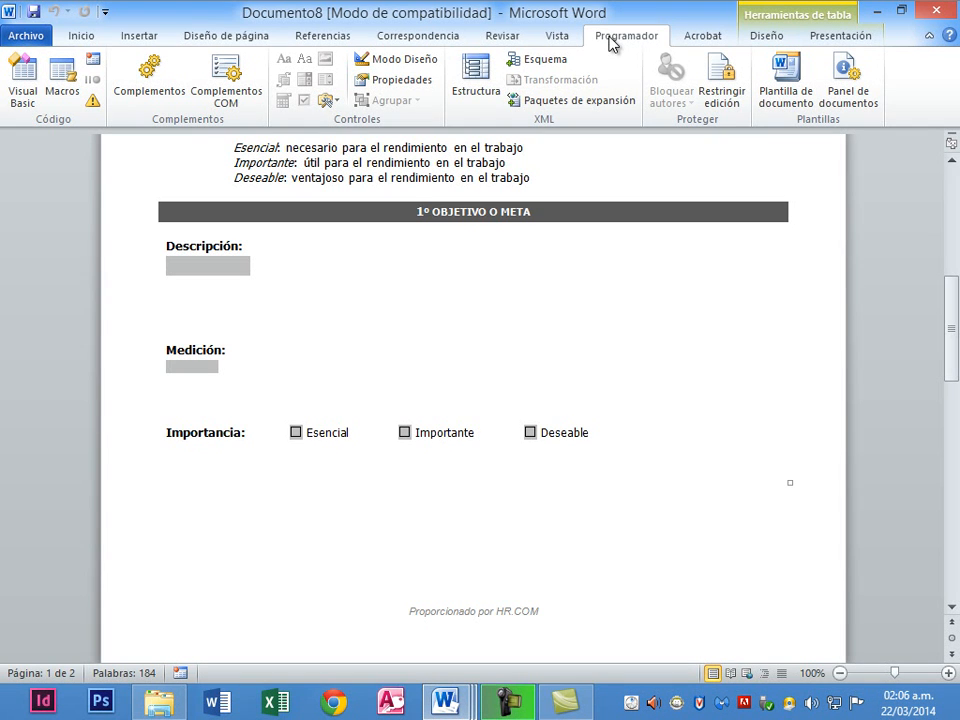
left_click(424, 84)
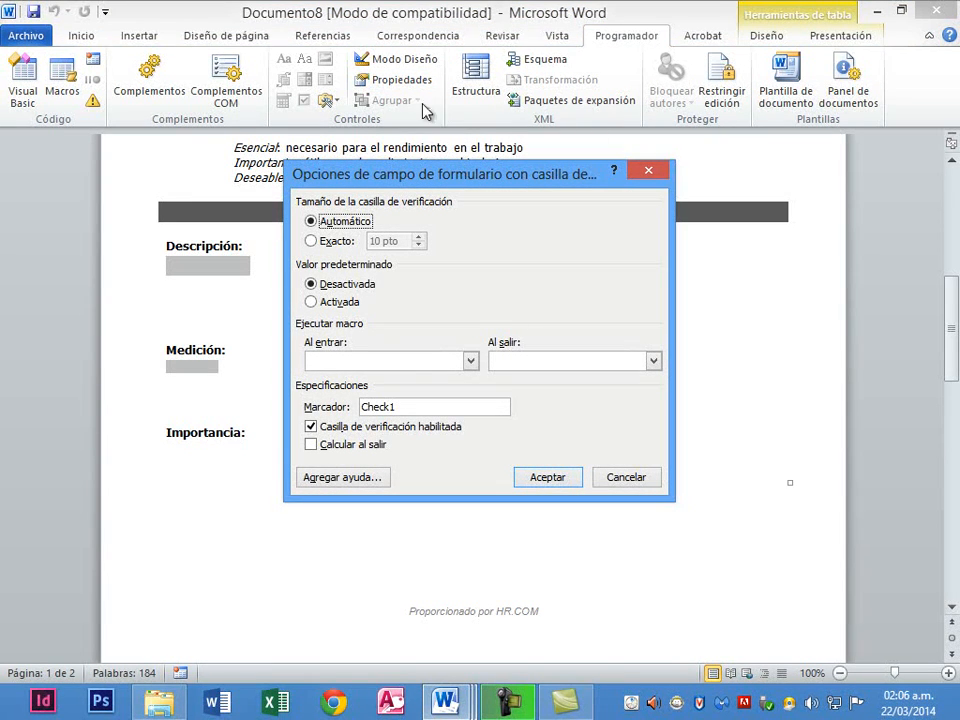
left_click(642, 474)
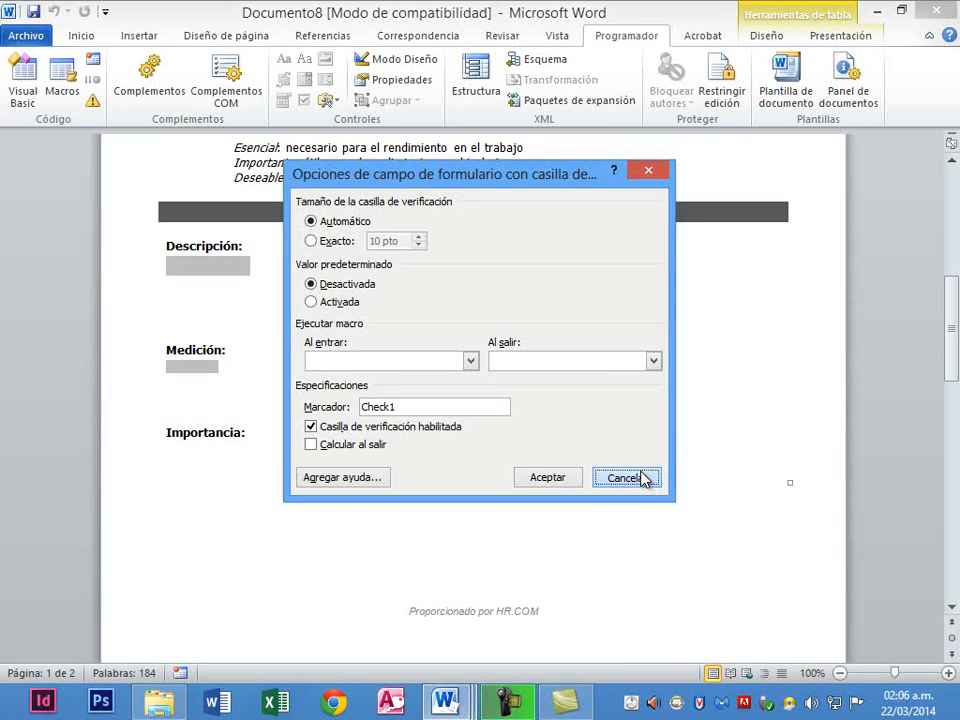
left_click(642, 478)
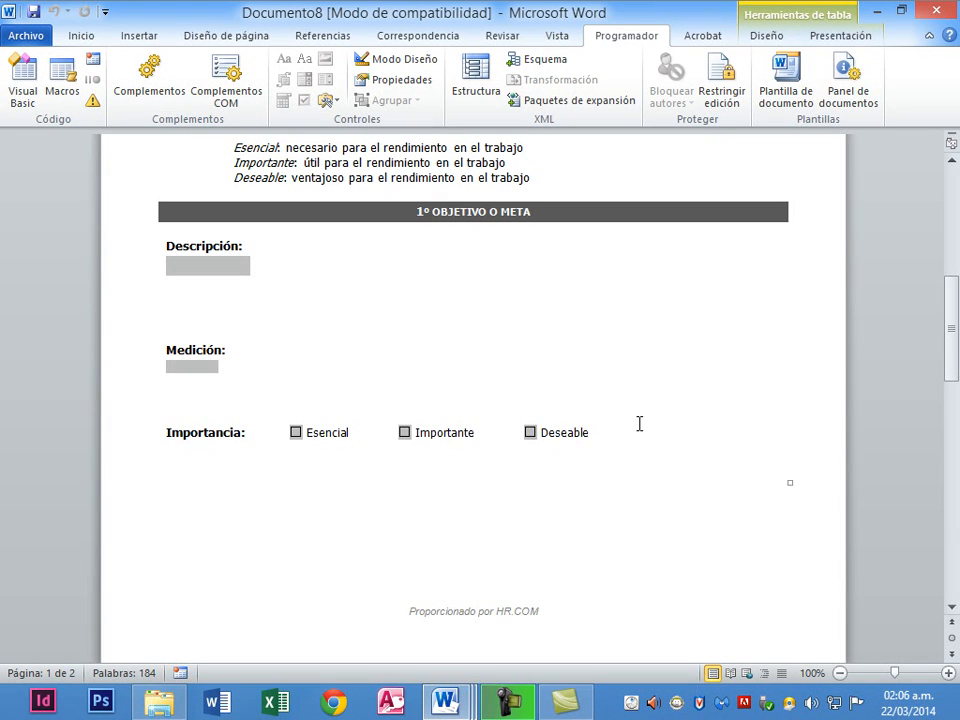
Try Ctrl+F9 on the checkbox, undo it, and switch back to Documento7.
key("ctrl+F9")
key("ctrl+F9")
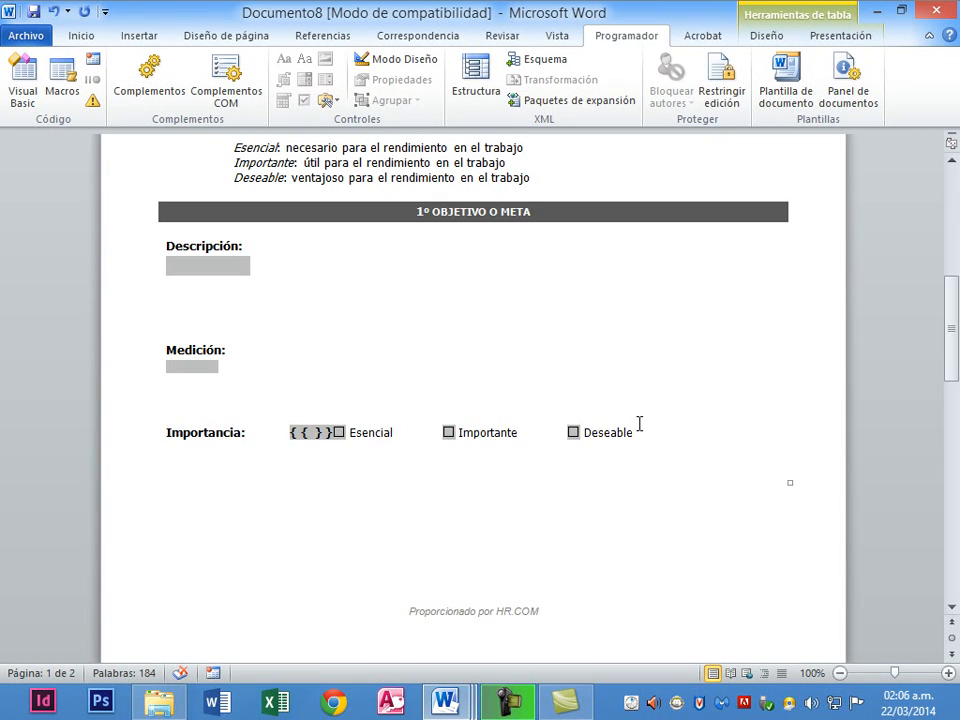
key("ctrl+z")
key("ctrl+z")
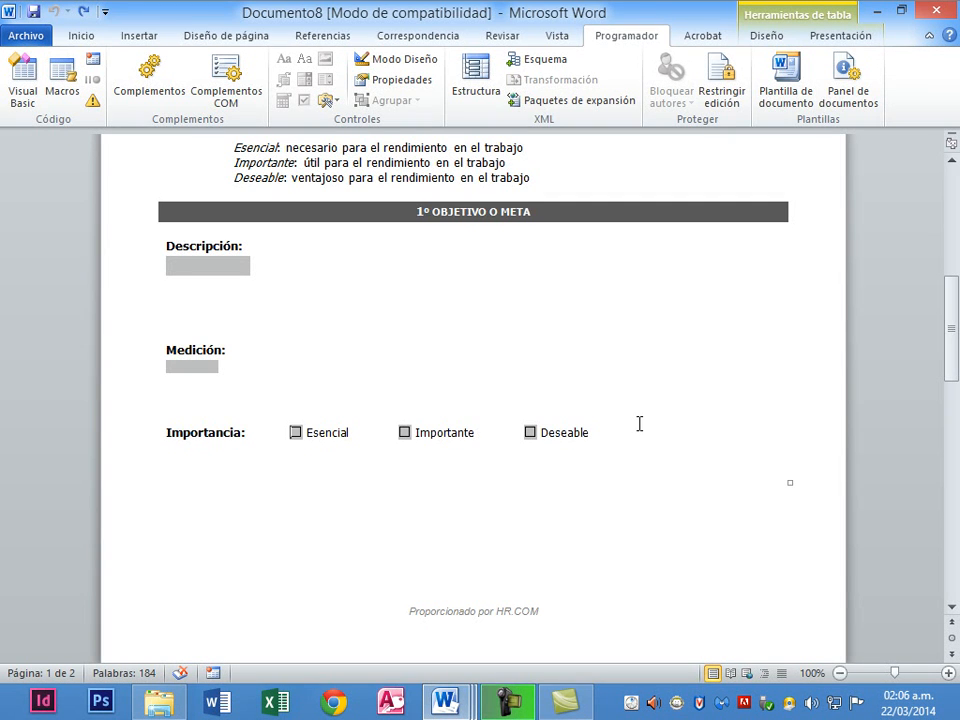
key("alt+Tab")
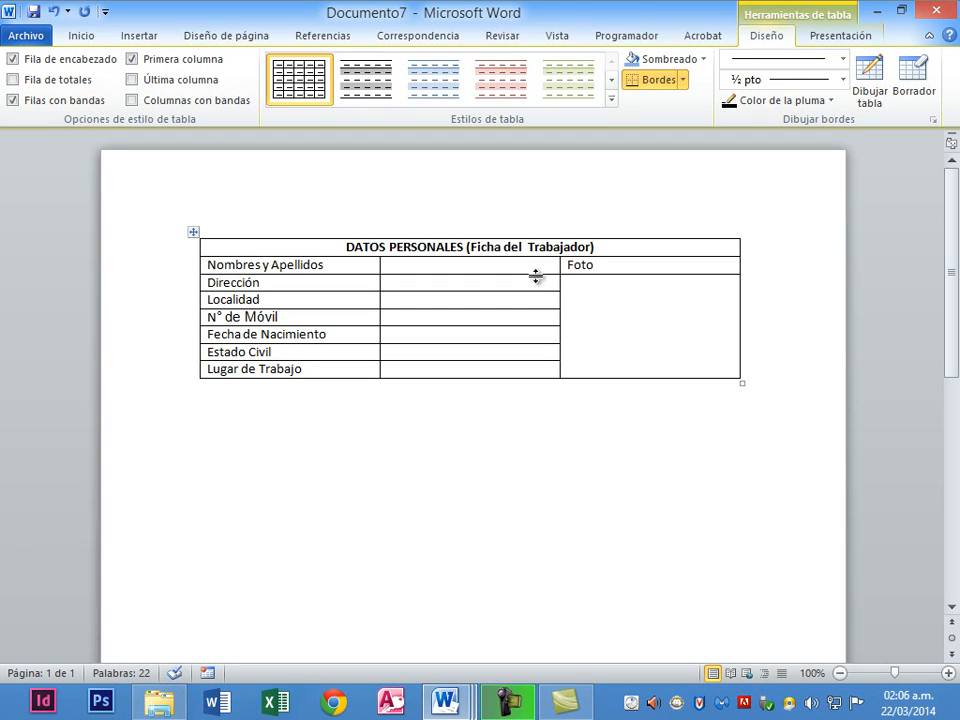
Put the cursor in the empty cell beside Estado Civil with the Programador tab showing.
left_click(454, 354)
left_click(627, 40)
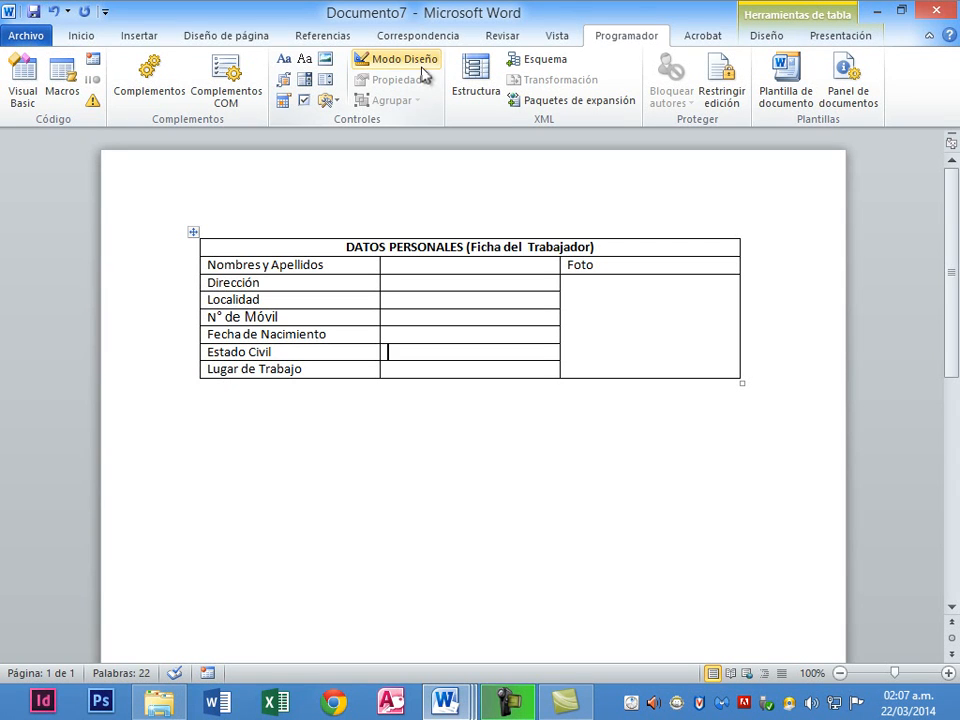
Insert a Drop-Down List content control in the Estado Civil cell and check its list.
left_click(312, 86)
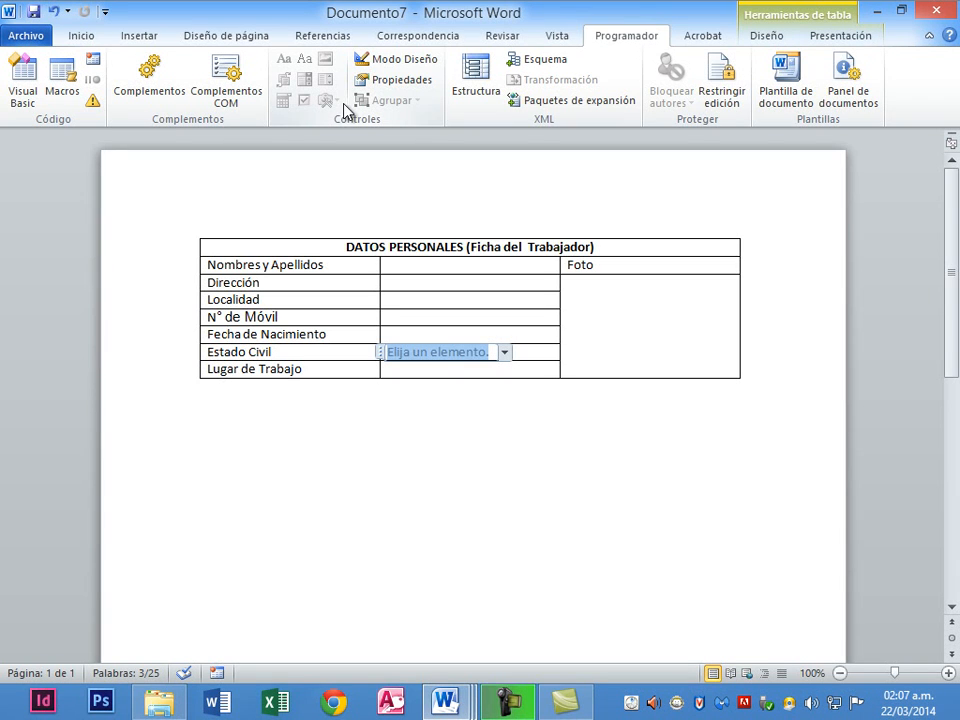
left_click(506, 354)
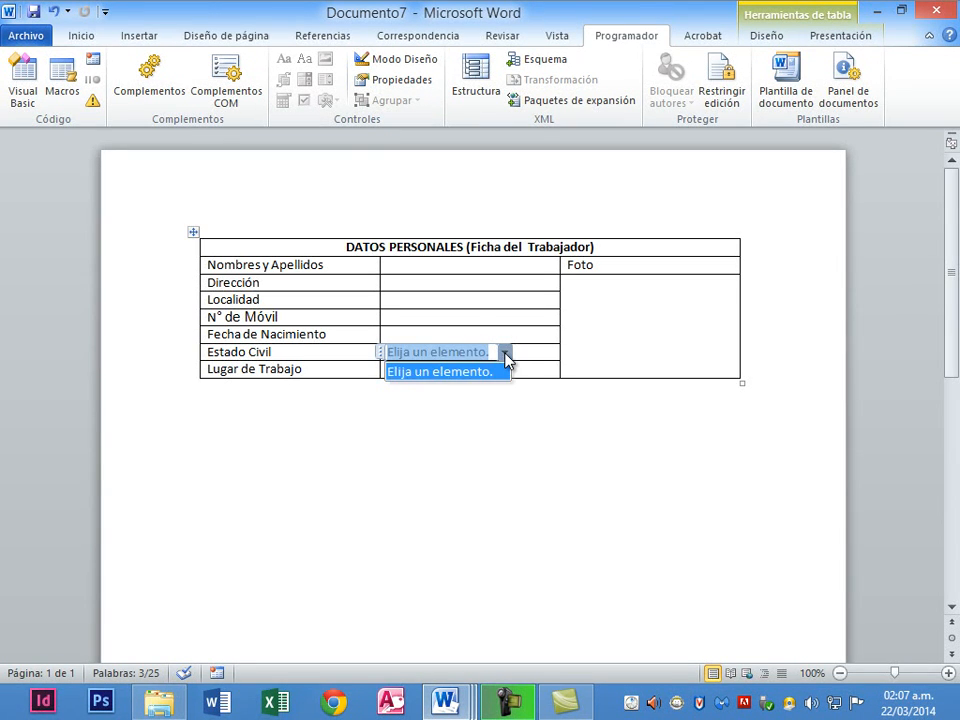
left_click(506, 354)
Add Soltero and Casado as dropdown choices and confirm they appear in the list.
left_click(416, 85)
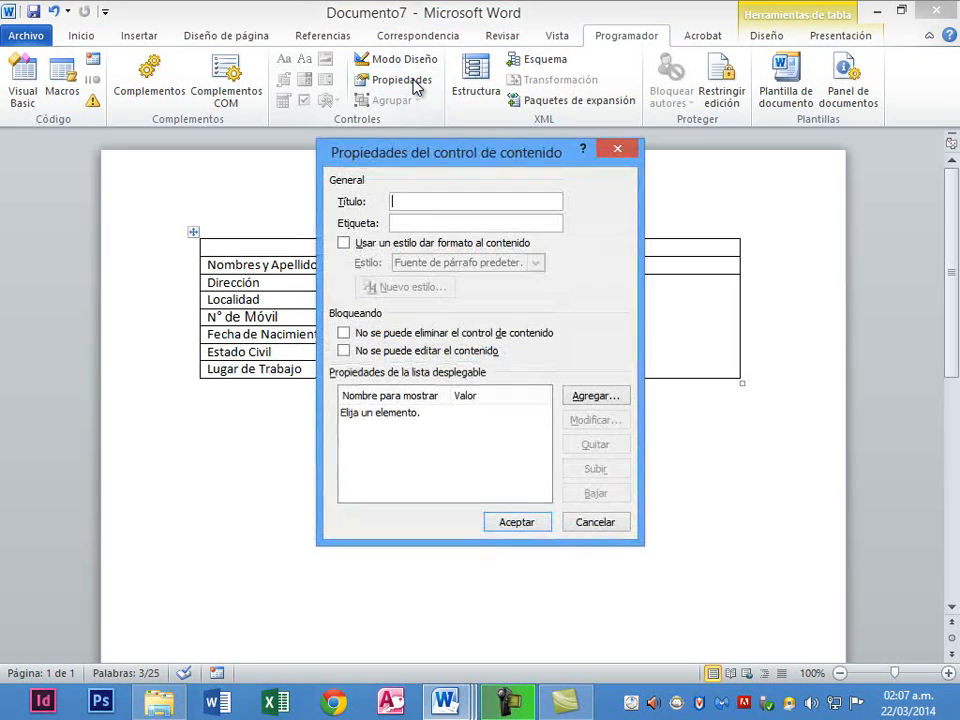
left_click(608, 399)
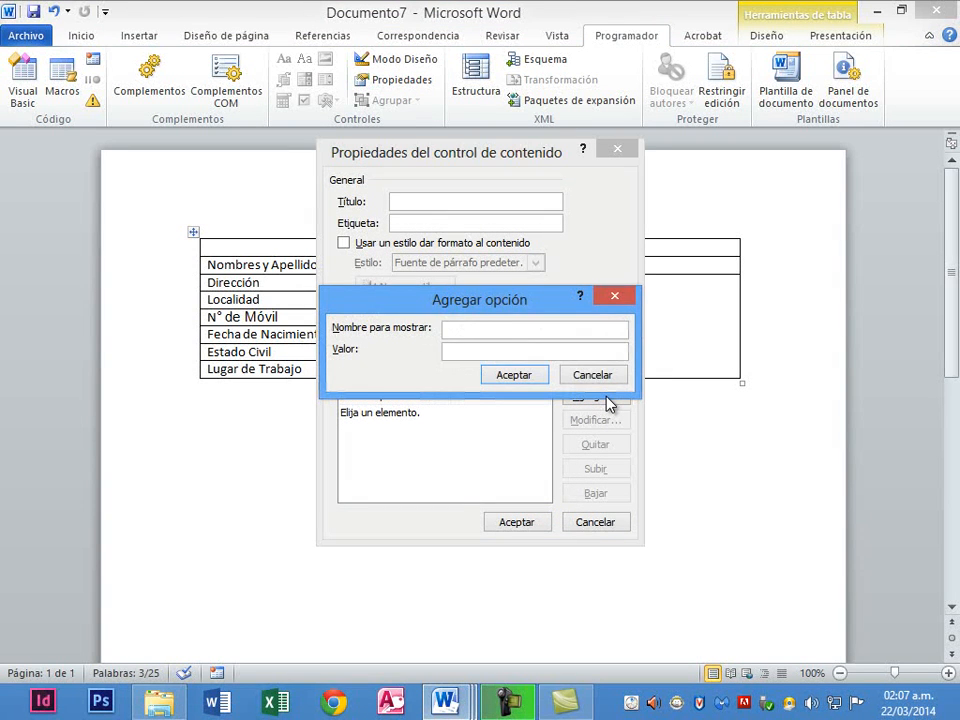
type("oltero")
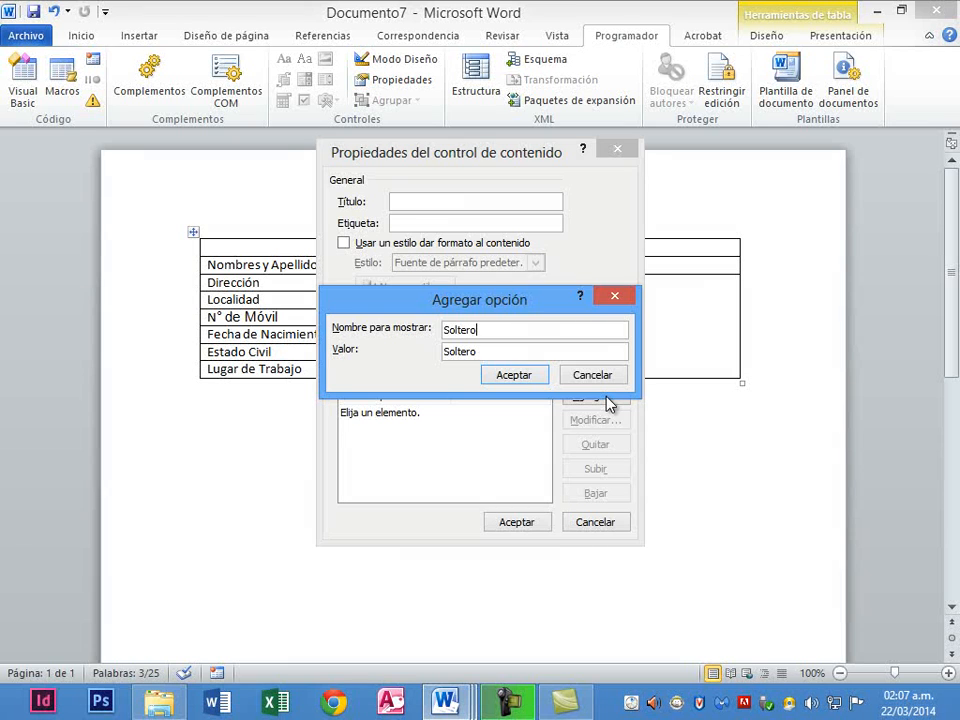
key("Return")
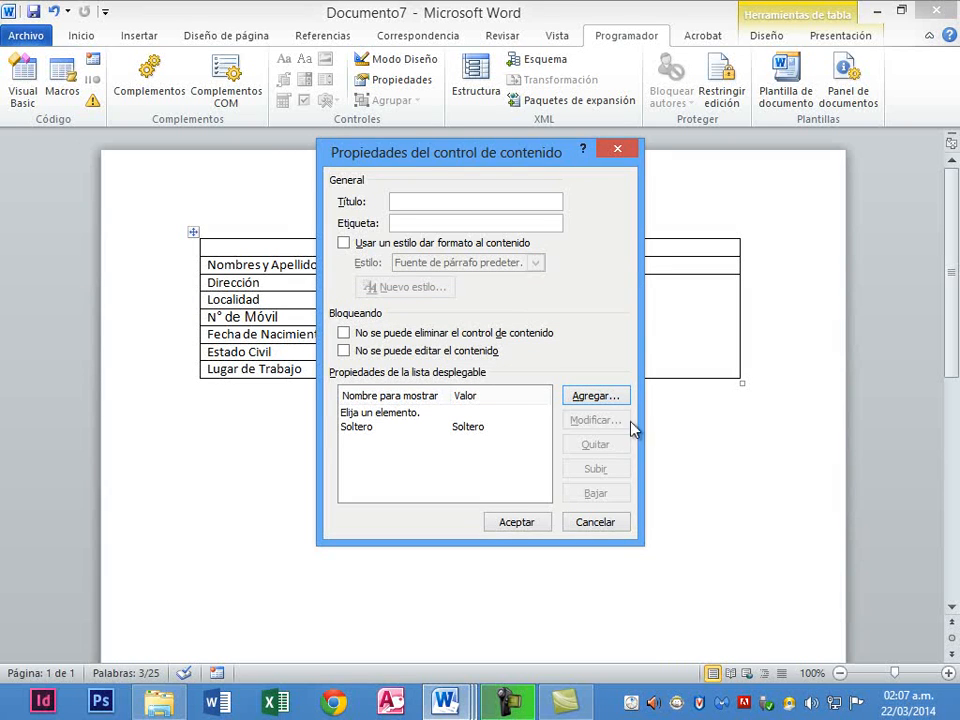
left_click(585, 396)
type("Casado")
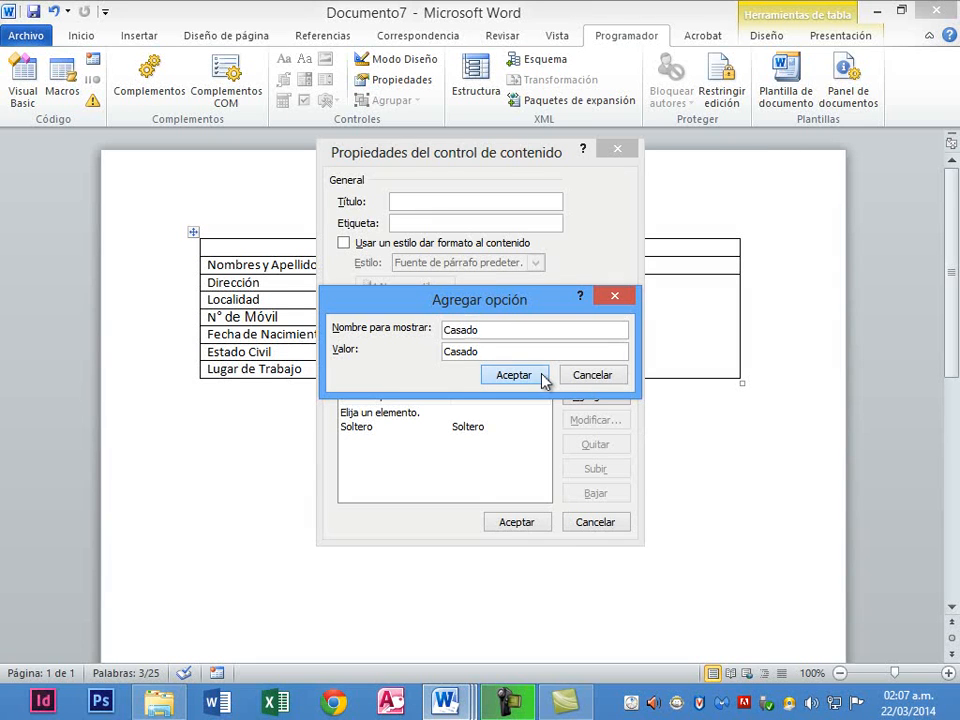
left_click(544, 380)
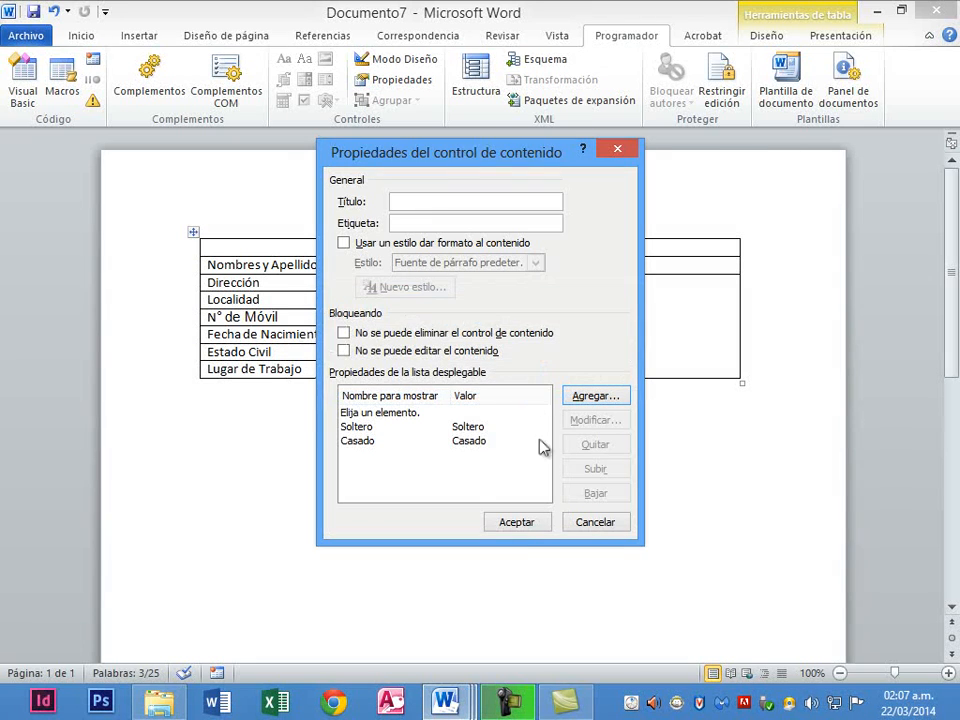
left_click(518, 524)
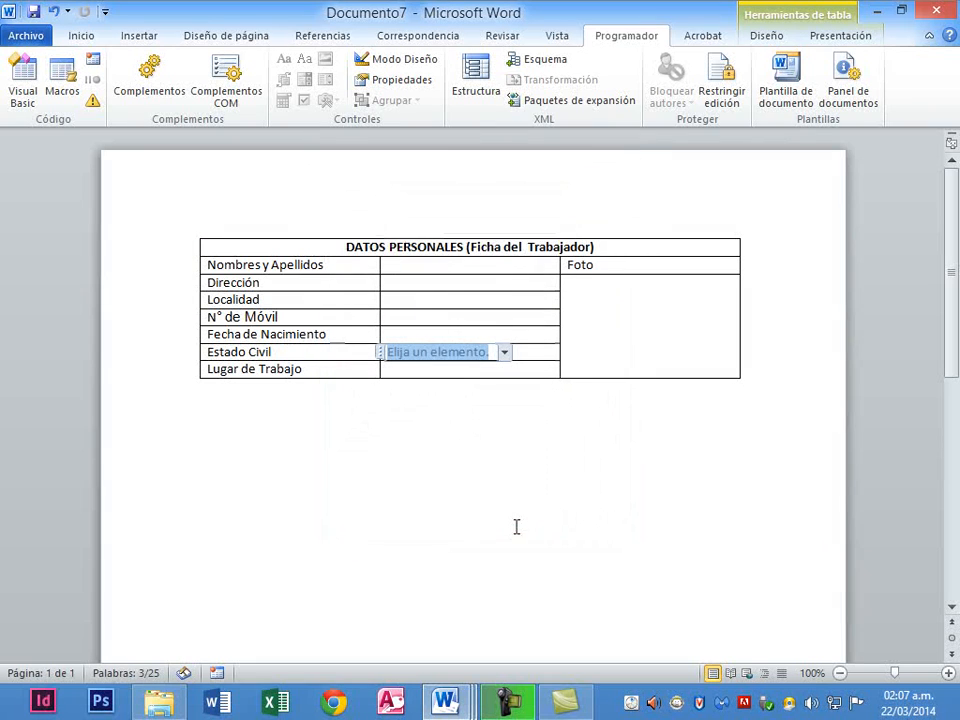
left_click(504, 353)
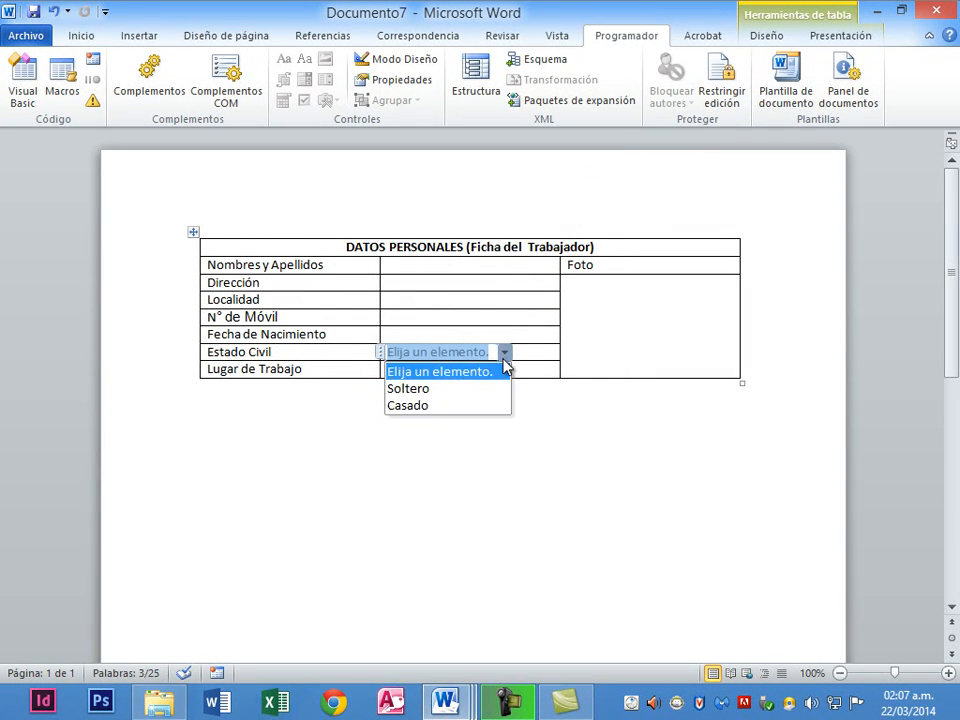
left_click(504, 359)
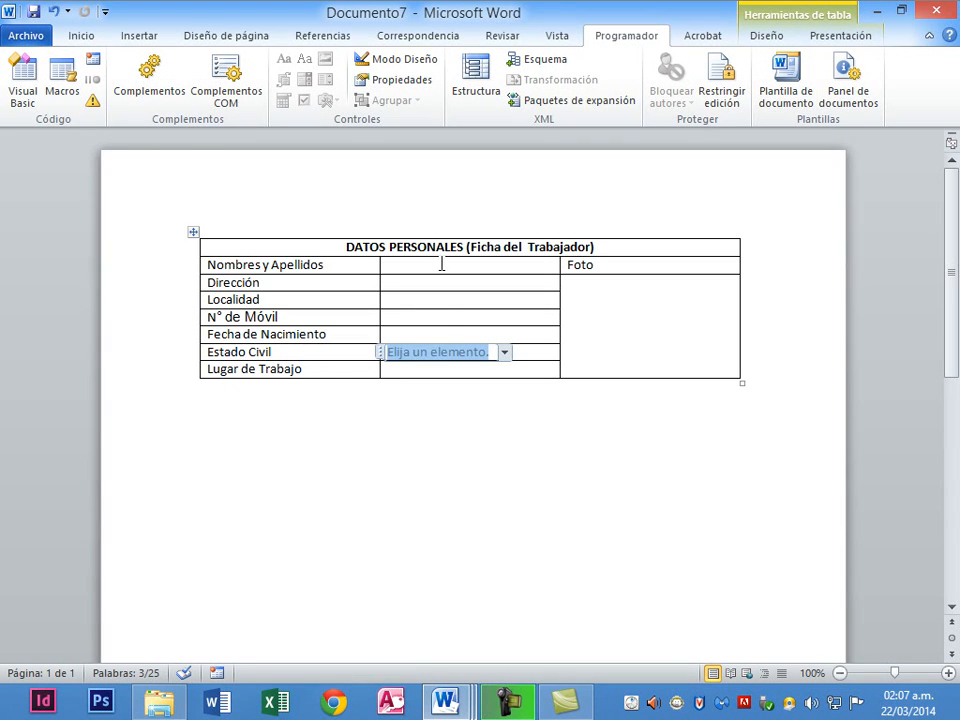
Insert a Check Box content control in the N° de Móvil value cell.
left_click(392, 316)
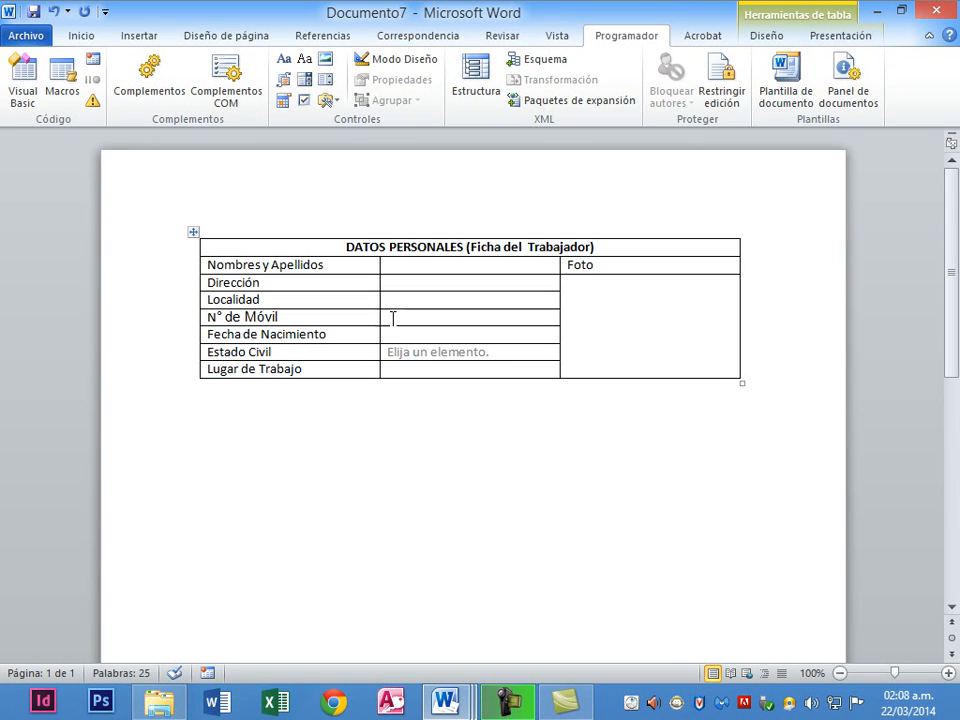
left_click(304, 102)
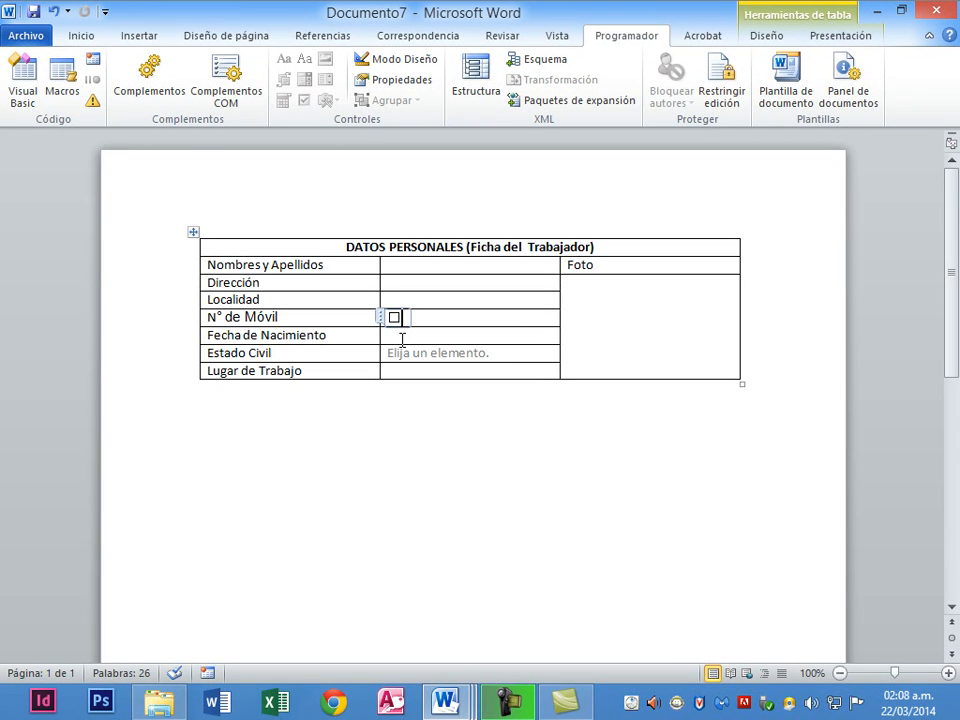
left_click(574, 343)
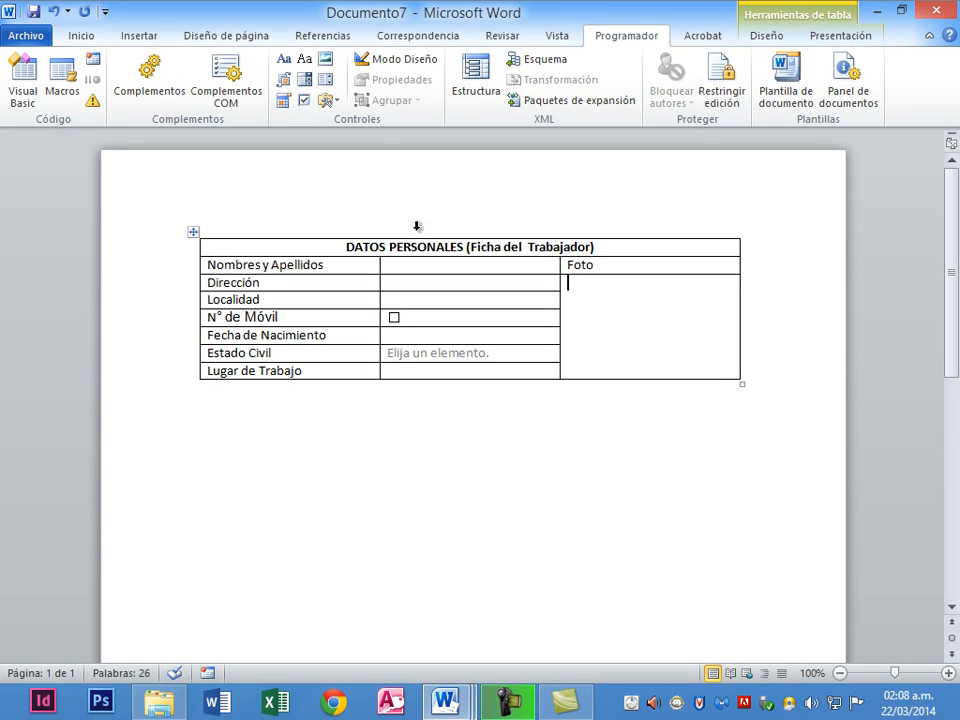
Insert a Picture content control in the Foto cell.
left_click(326, 67)
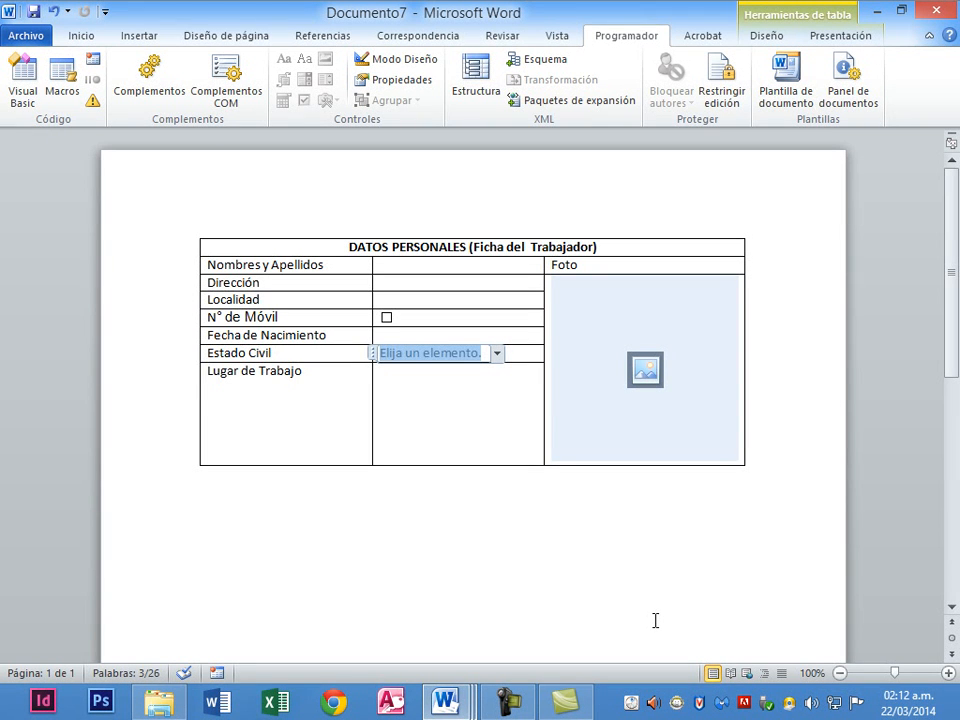
left_click(387, 336)
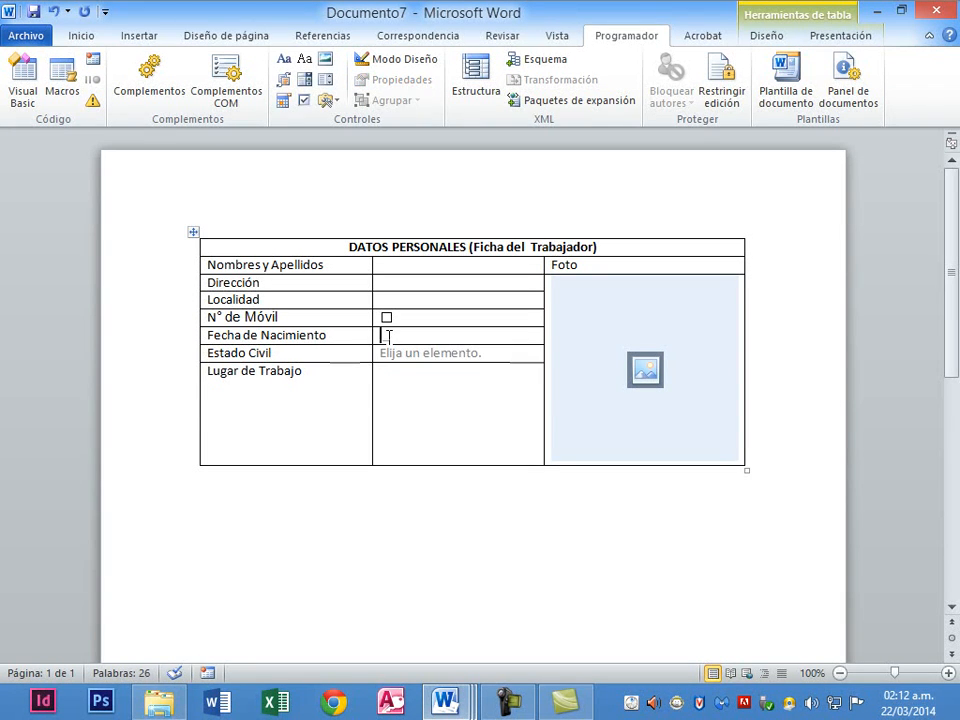
Insert a Date Picker control in Fecha de Nacimiento and test its calendar without picking a date.
left_click(284, 101)
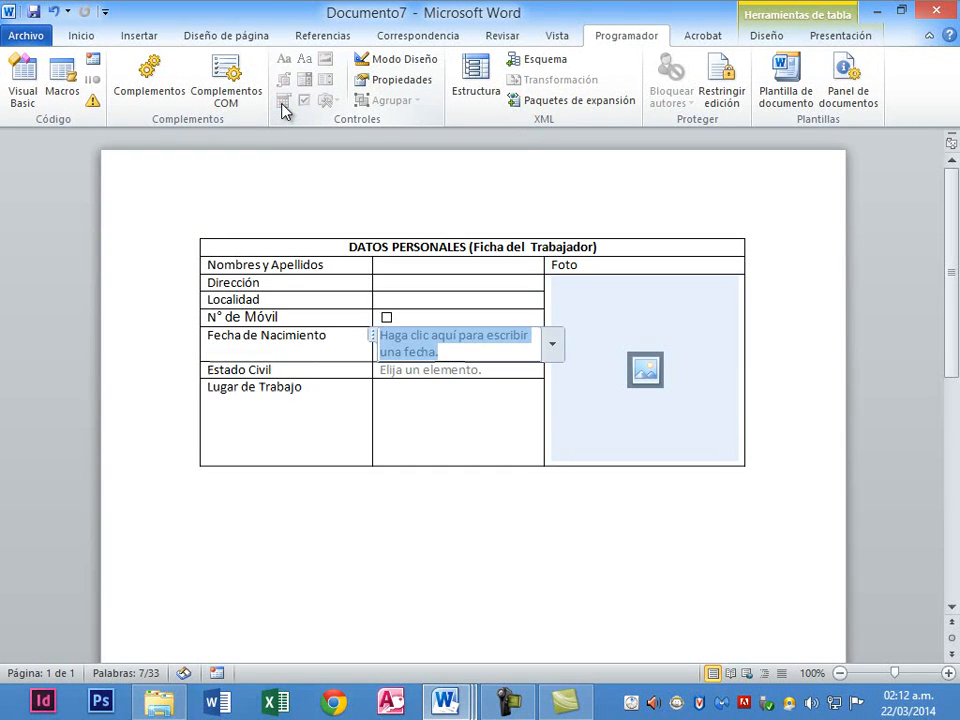
left_click(552, 344)
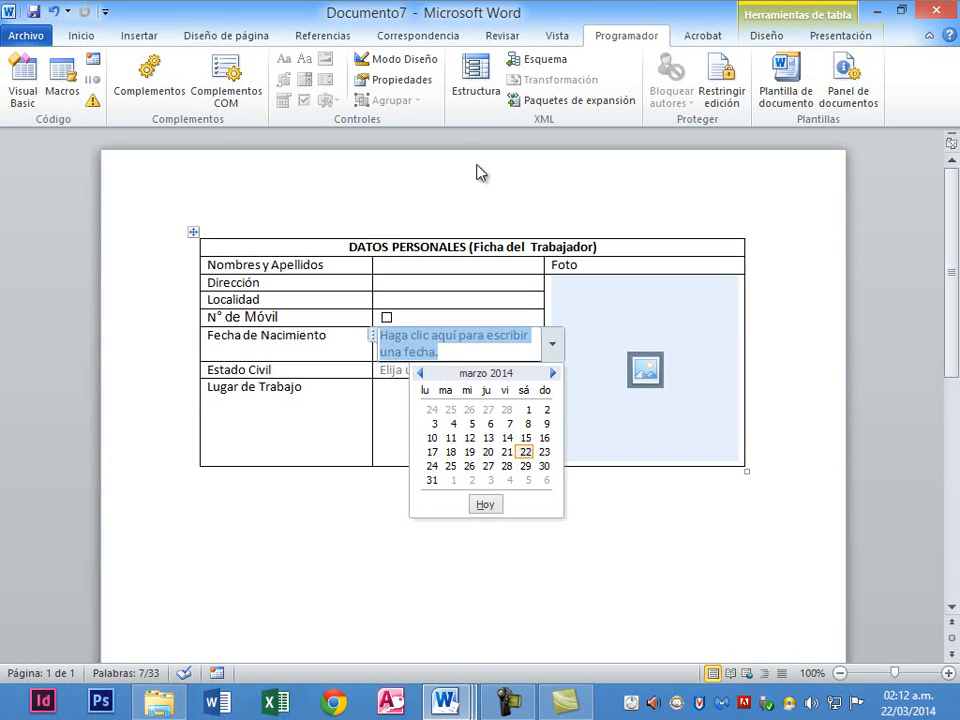
left_click(391, 62)
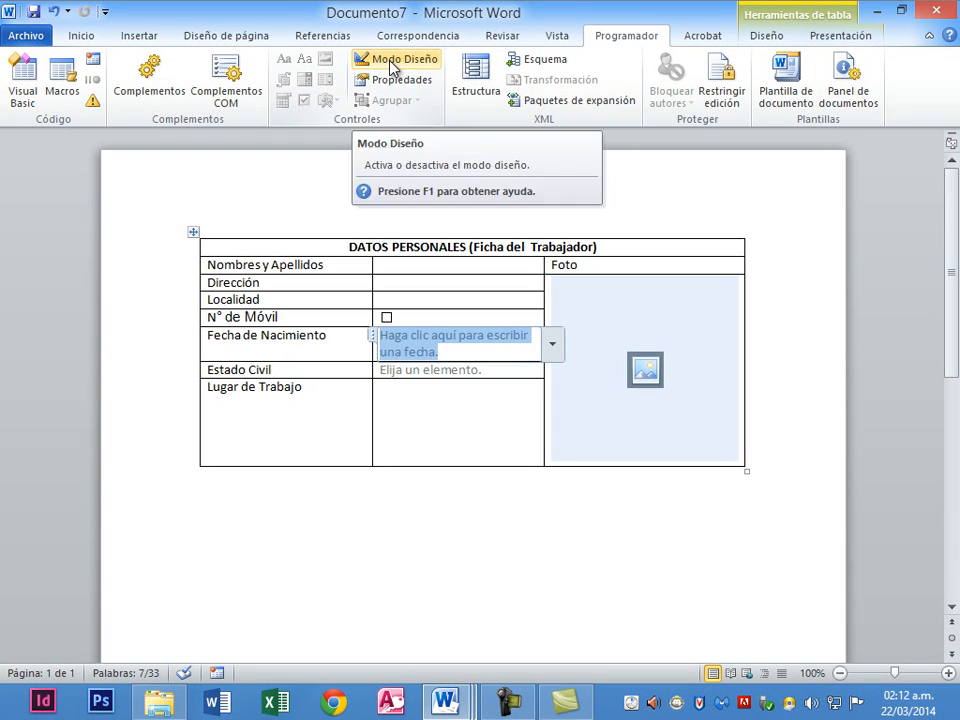
left_click(391, 64)
left_click(550, 350)
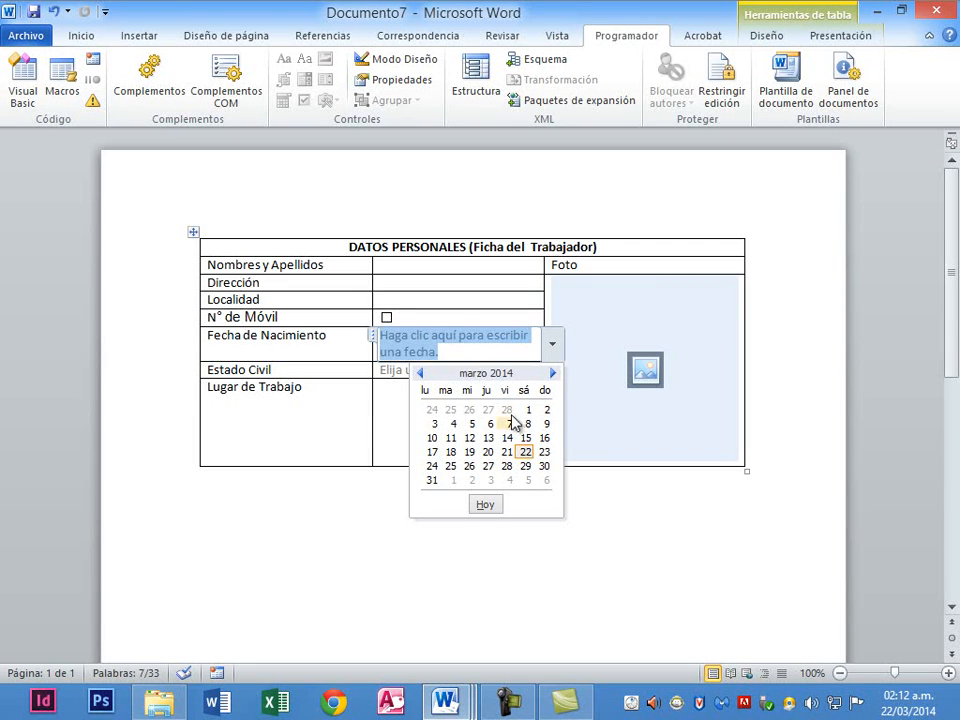
left_click(540, 556)
left_click(398, 490)
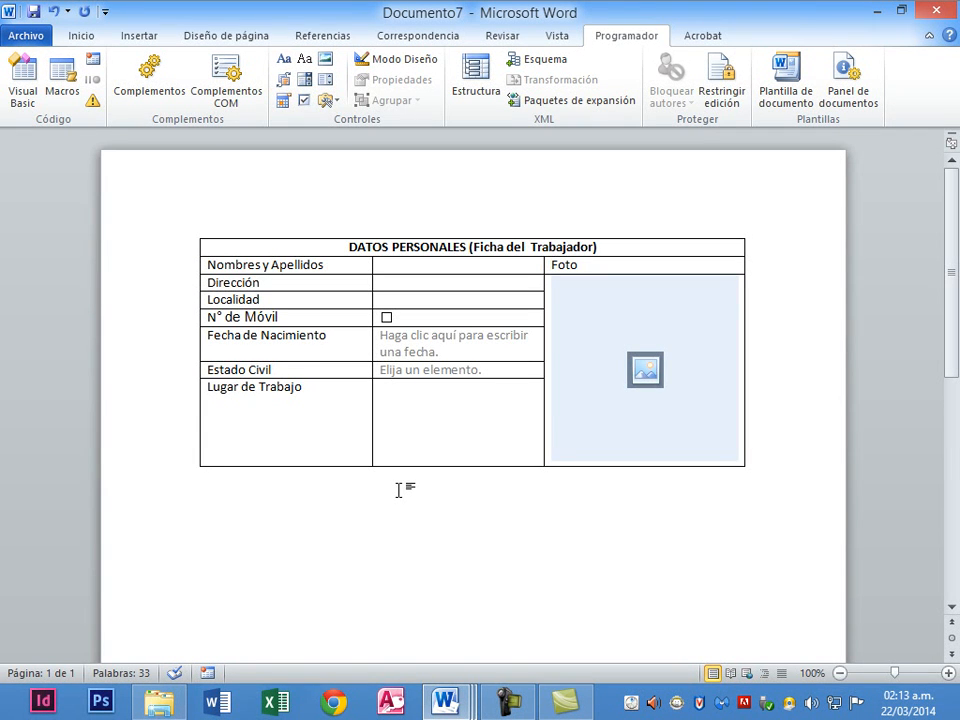
Limit editing to Sin cambios (sólo lectura) with a Todos exception and enforce protection.
left_click(722, 97)
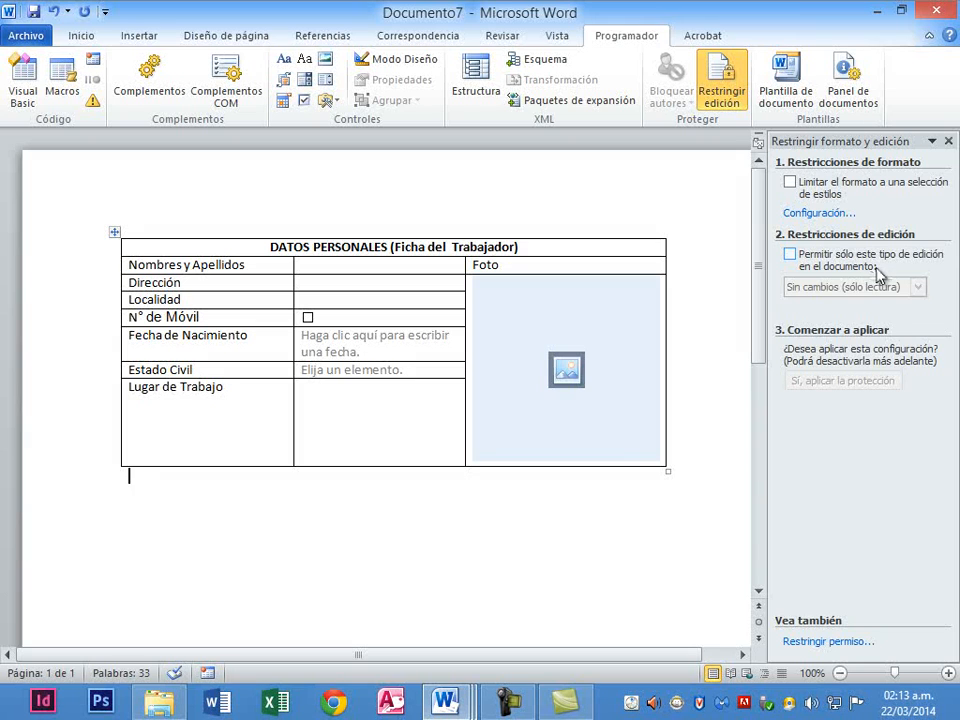
left_click(790, 256)
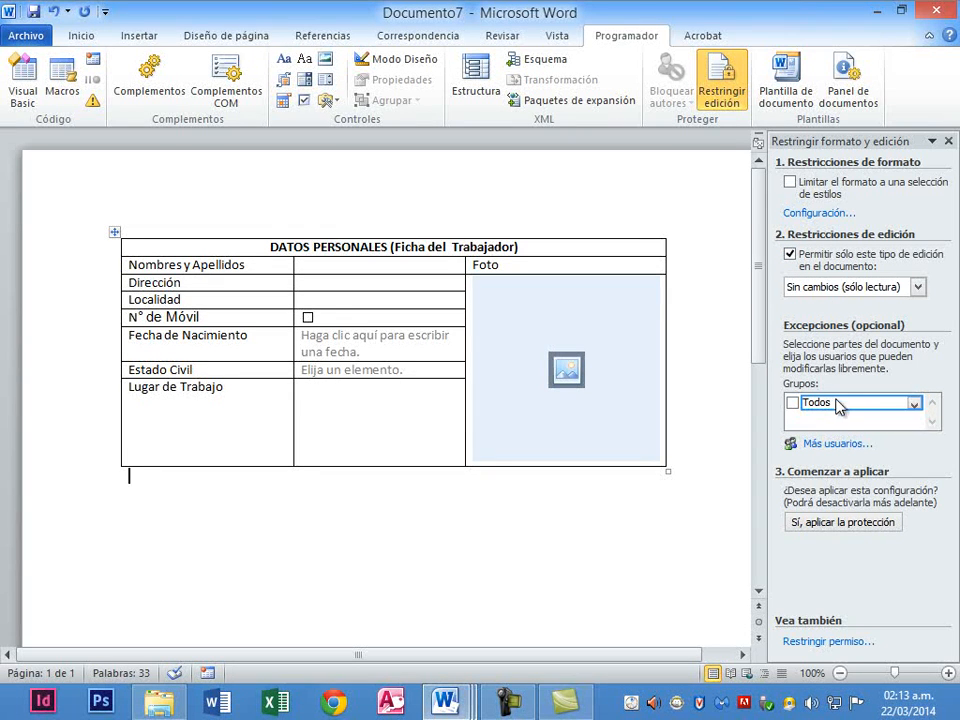
left_click(792, 403)
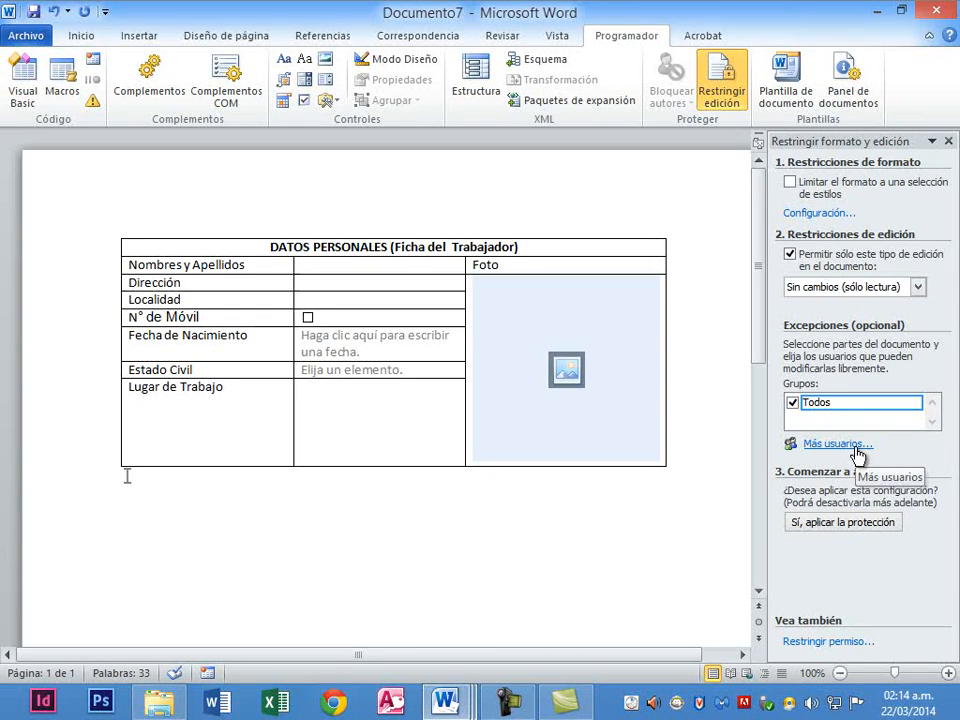
left_click(851, 525)
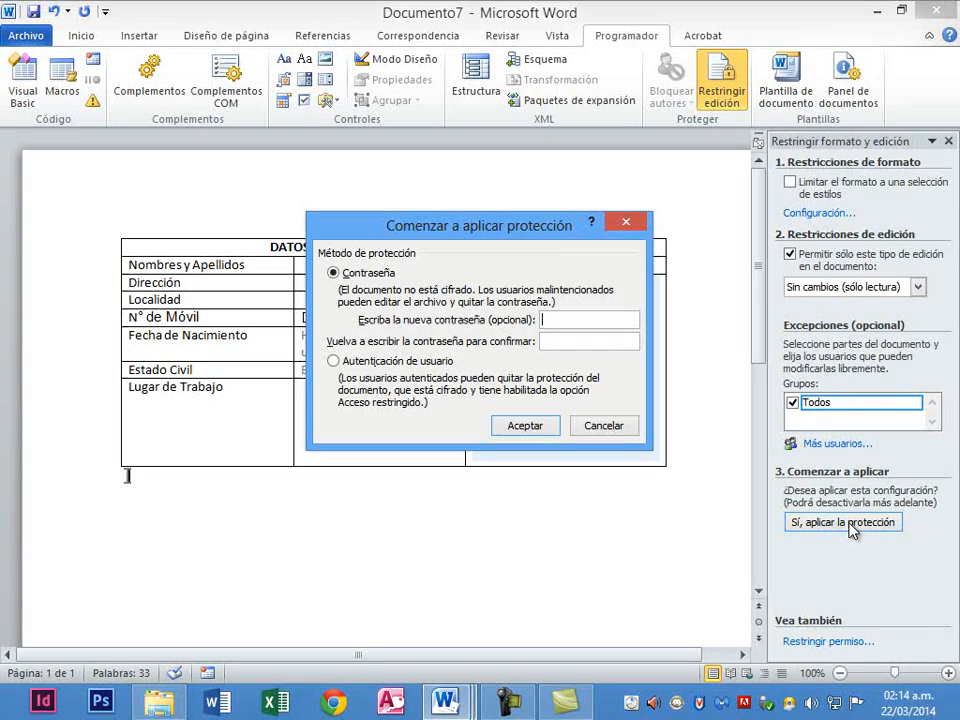
Enter the protection password, retype it in the confirmation box, and start enforcing protection on Documento7.
type("123")
key("Return")
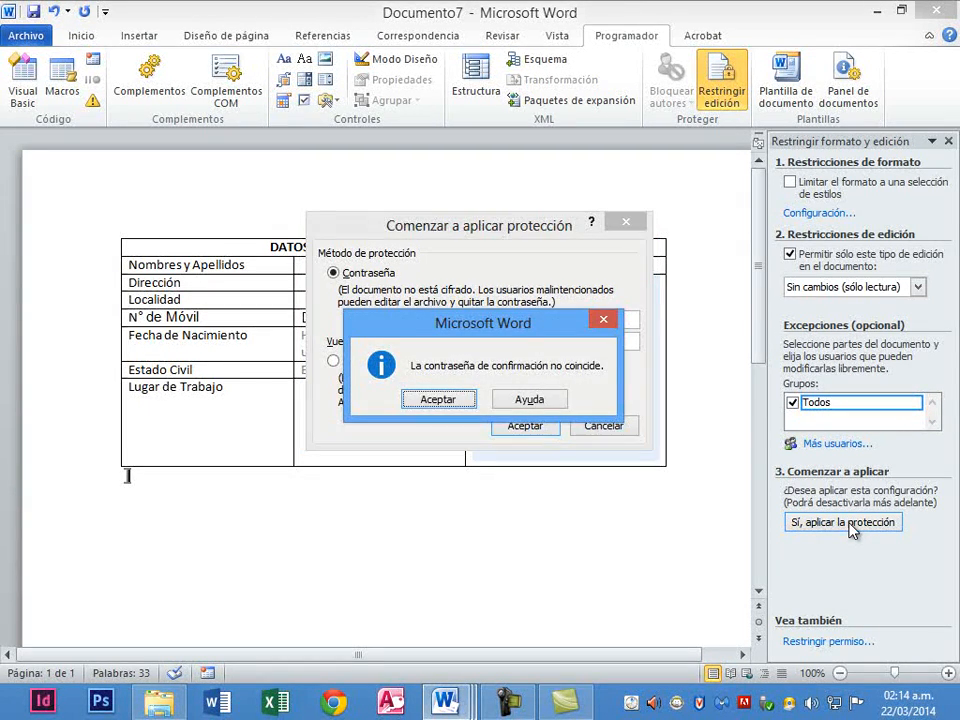
key("Return")
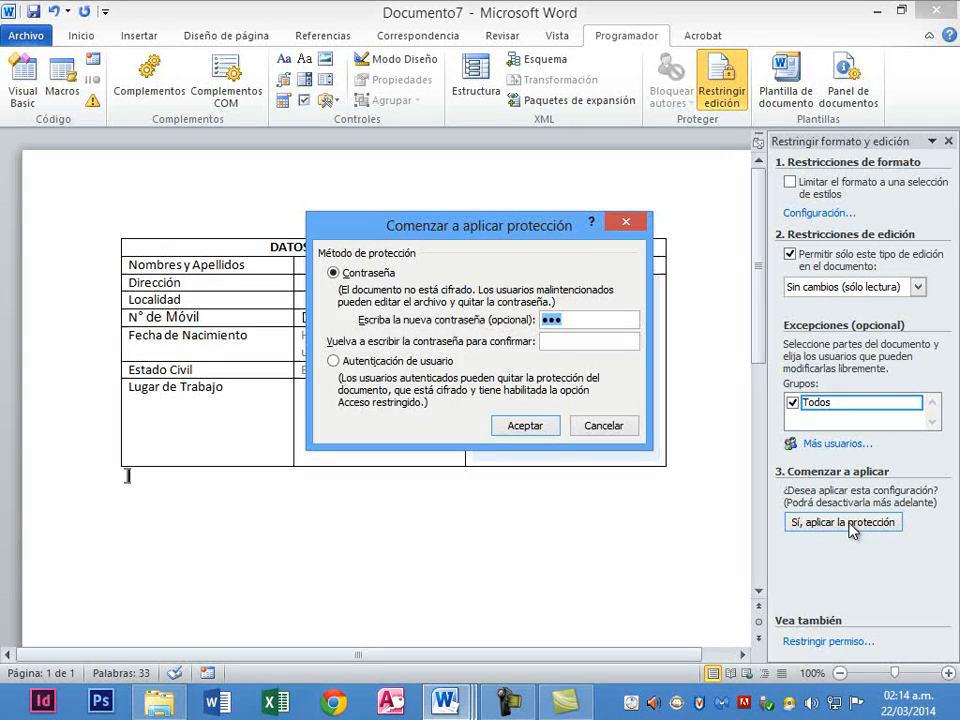
key("Return")
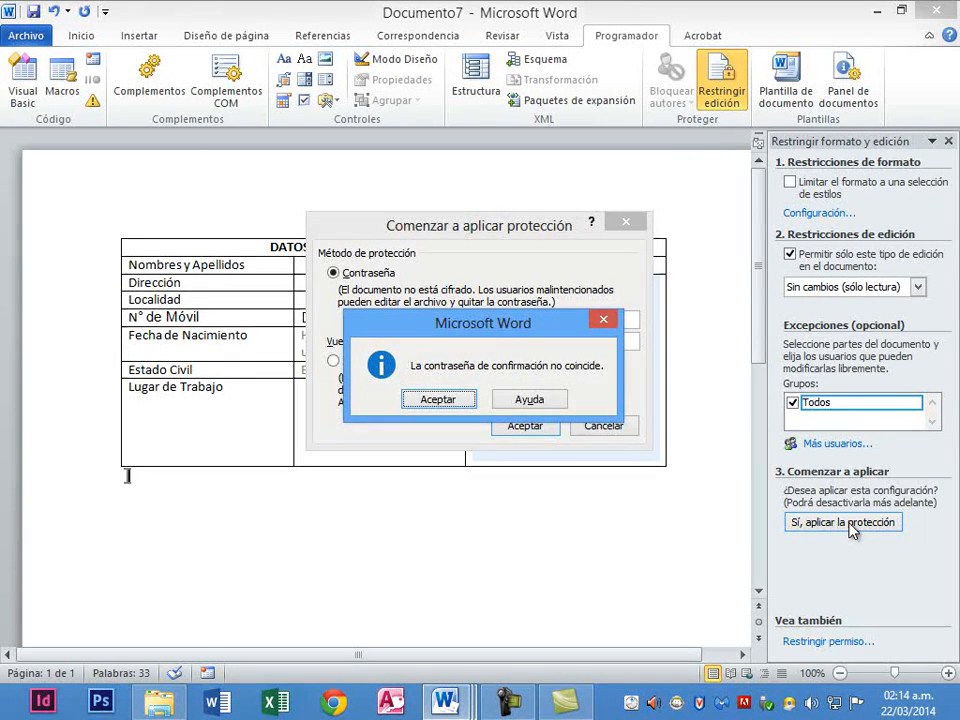
key("Return")
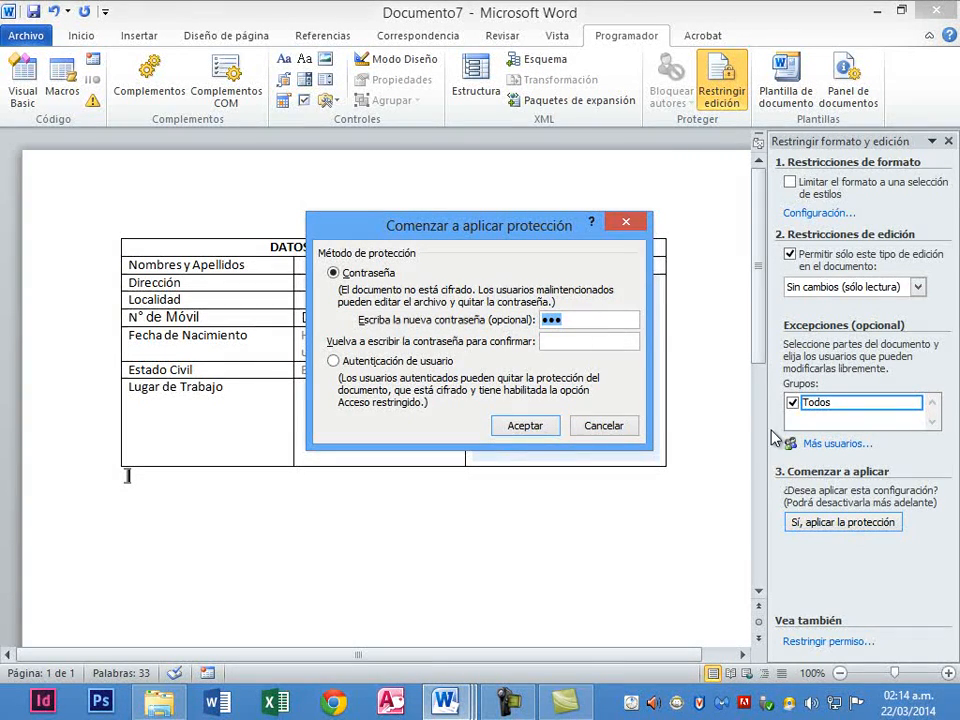
left_click(576, 347)
type("123")
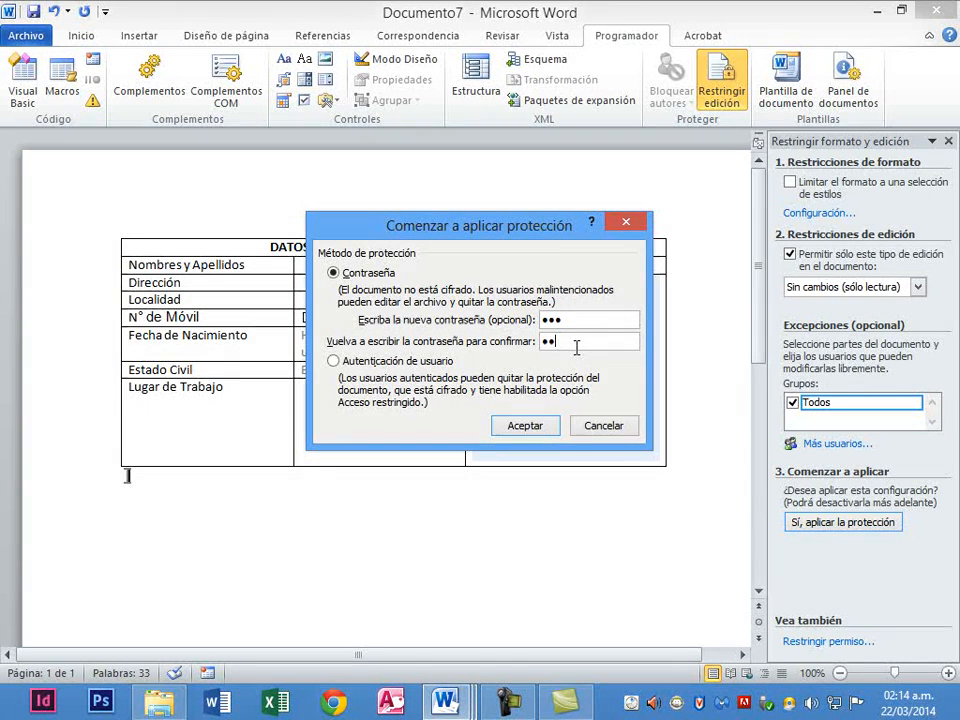
key("Return")
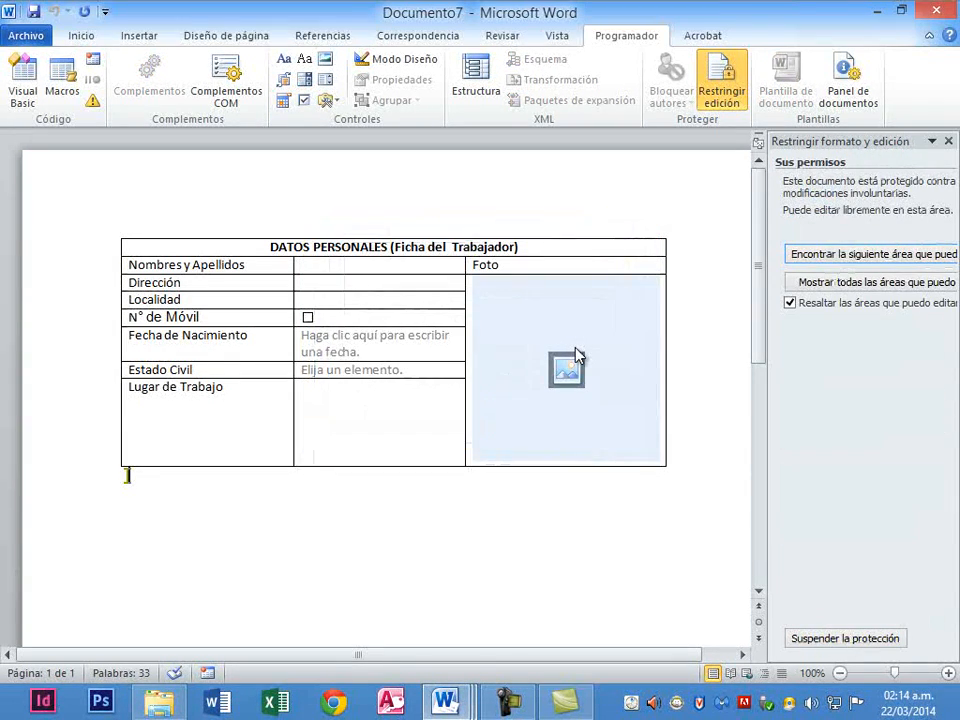